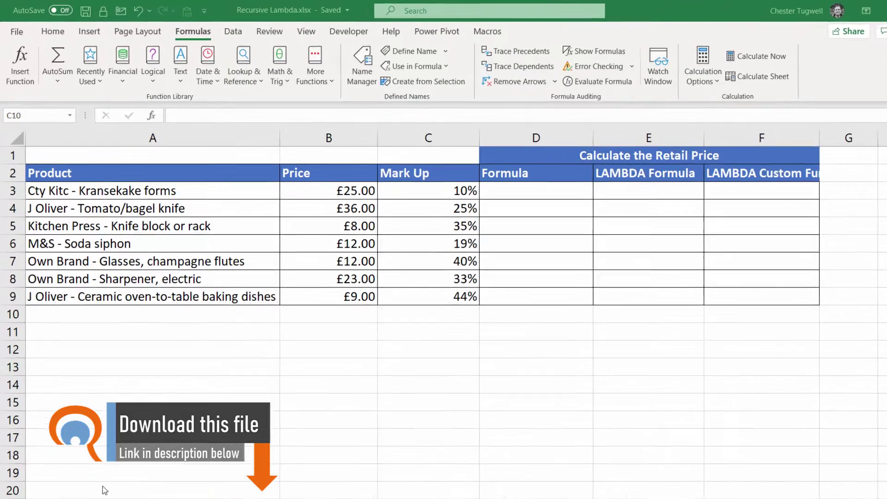
Enter =B3*(1+C3) in D3 and fill it down to D9 for all seven retail prices
{"action": "left_click", "coordinate": [462, 175]}
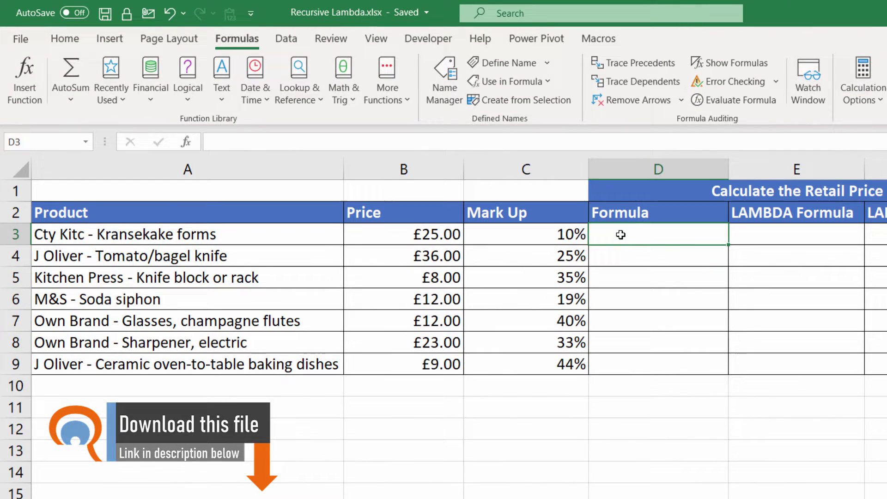
{"action": "type", "text": "="}
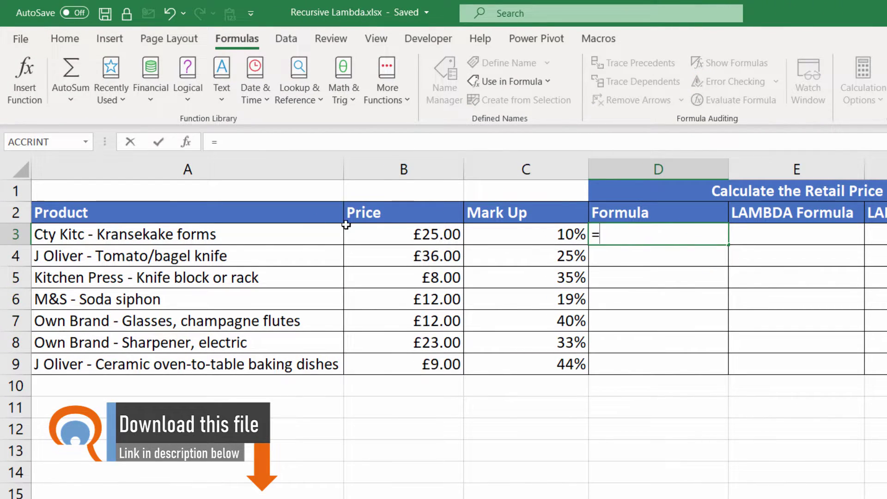
{"action": "left_click", "coordinate": [411, 236]}
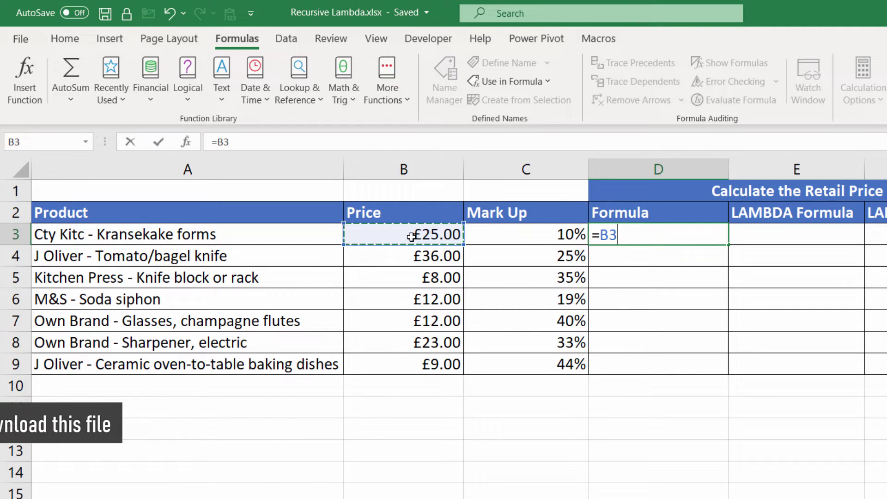
{"action": "type", "text": "*"}
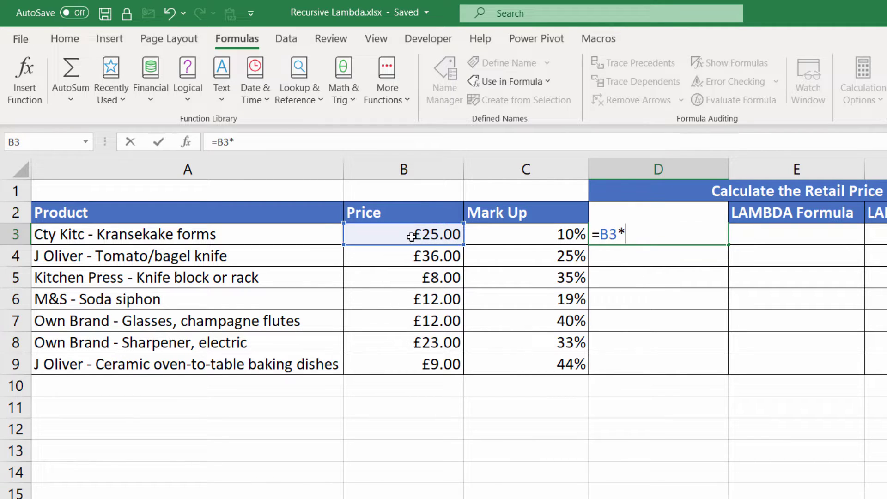
{"action": "type", "text": "(1+"}
{"action": "left_click", "coordinate": [533, 235]}
{"action": "type", "text": ")"}
{"action": "key", "text": "Return"}
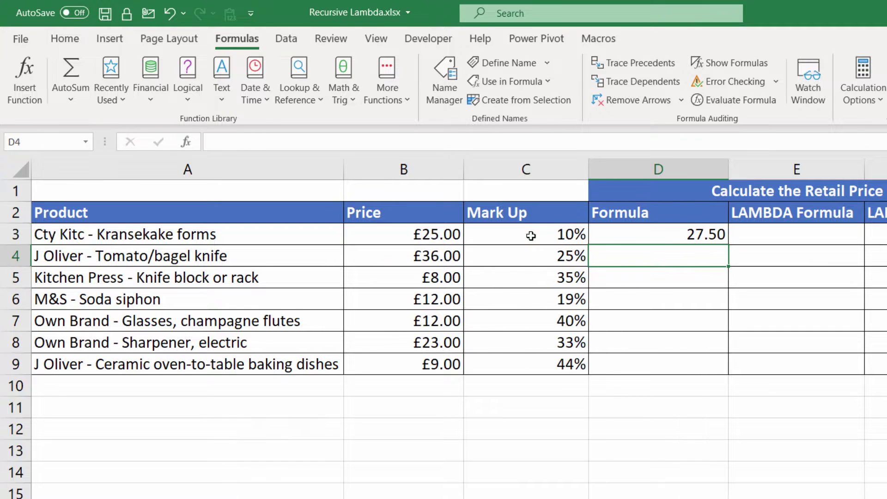
{"action": "left_click", "coordinate": [714, 233]}
{"action": "double_click", "coordinate": [730, 248]}
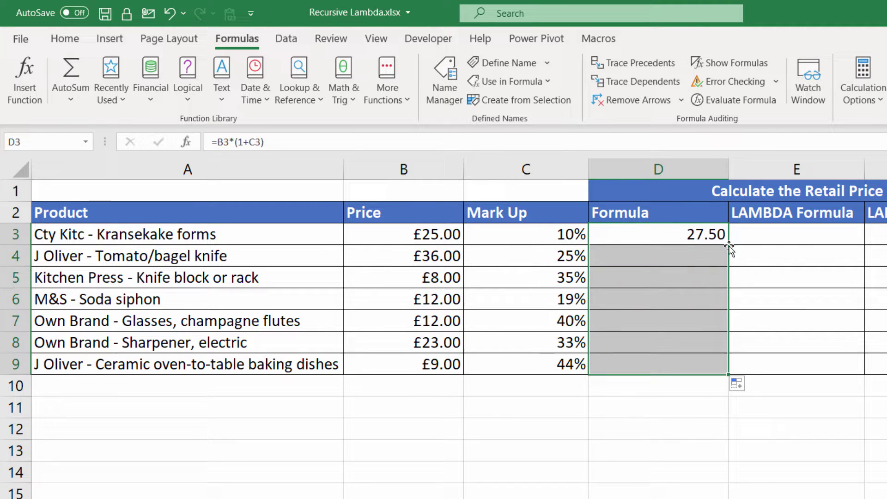
{"action": "left_click", "coordinate": [770, 245]}
Enter =LAMBDA(price,markup,price*(1+markup))(B3,C3) in E3 and fill it down to E9
{"action": "type", "text": "=lam"}
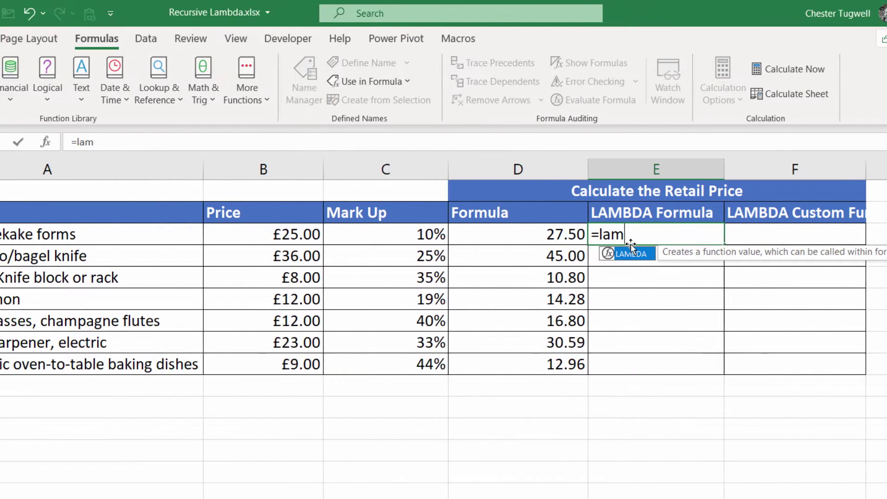
{"action": "key", "text": "Tab"}
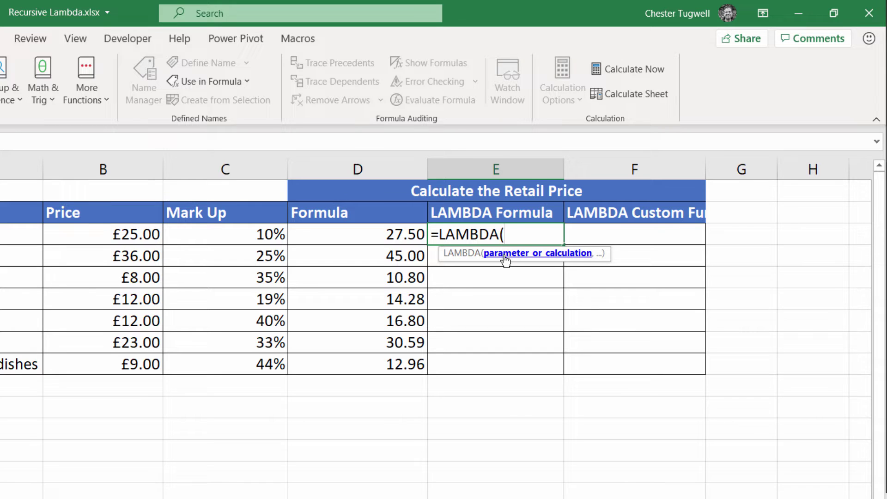
{"action": "type", "text": "price,ma"}
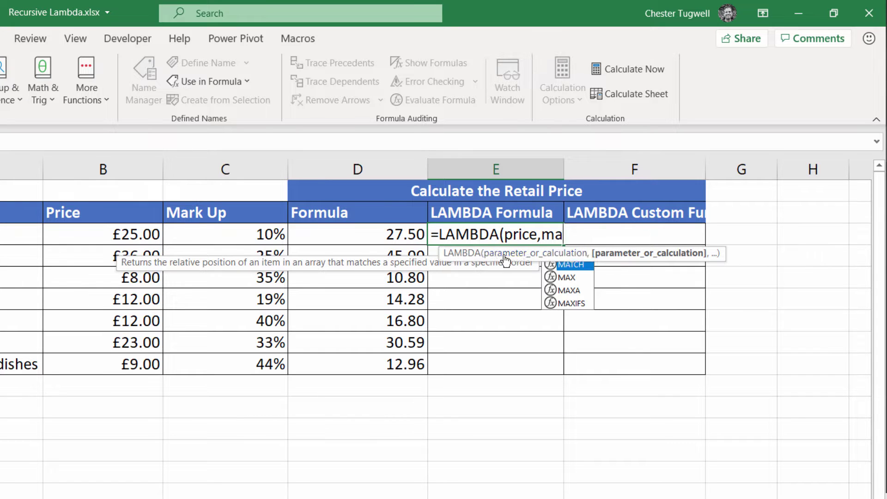
{"action": "type", "text": "rkup,"}
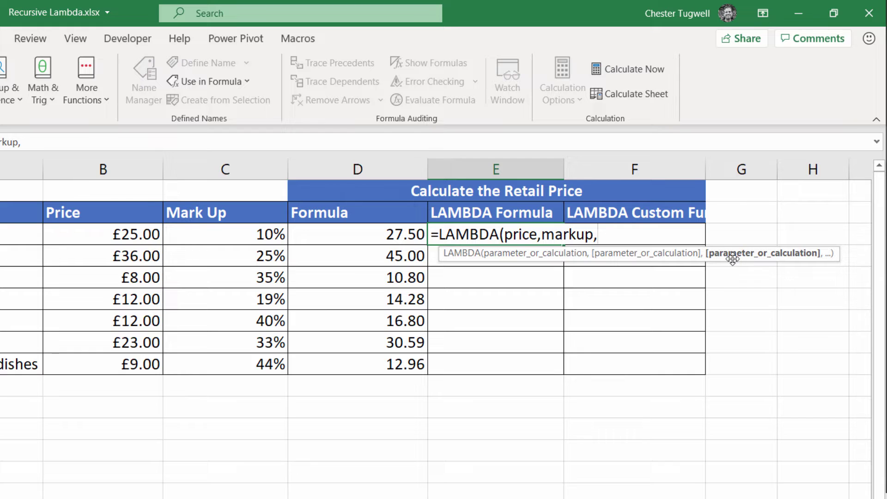
{"action": "type", "text": "pric"}
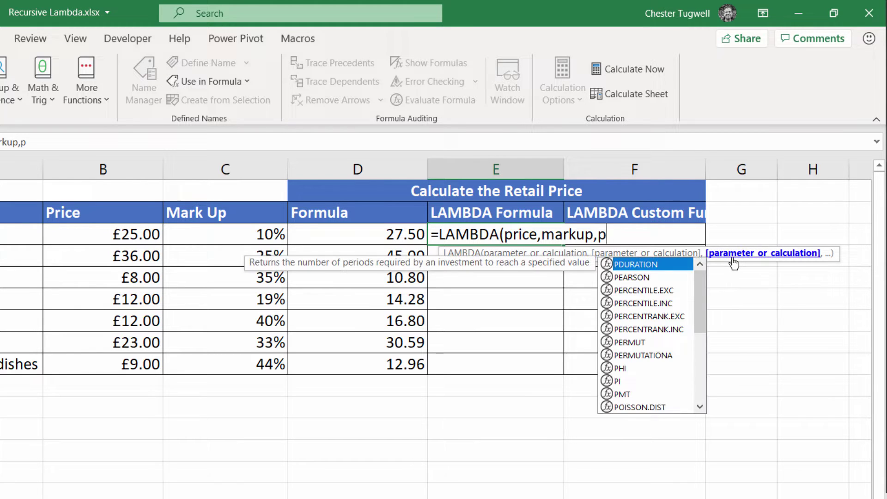
{"action": "type", "text": "e"}
{"action": "type", "text": "*"}
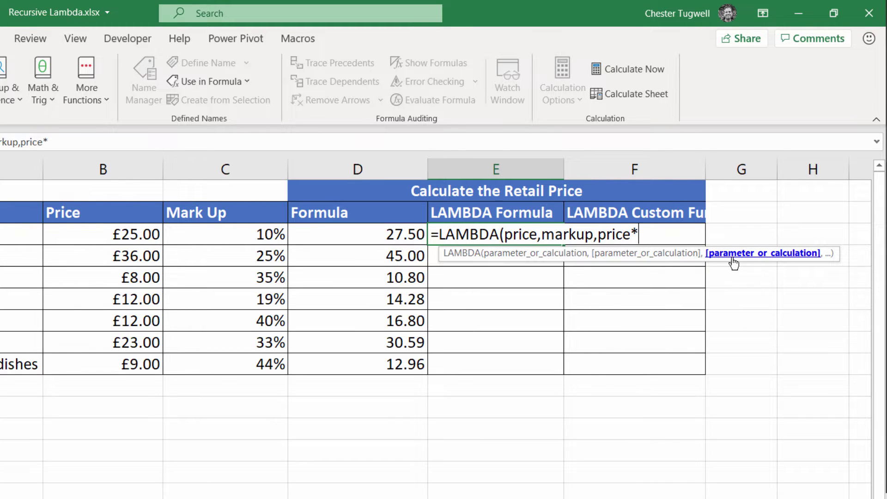
{"action": "type", "text": "(1"}
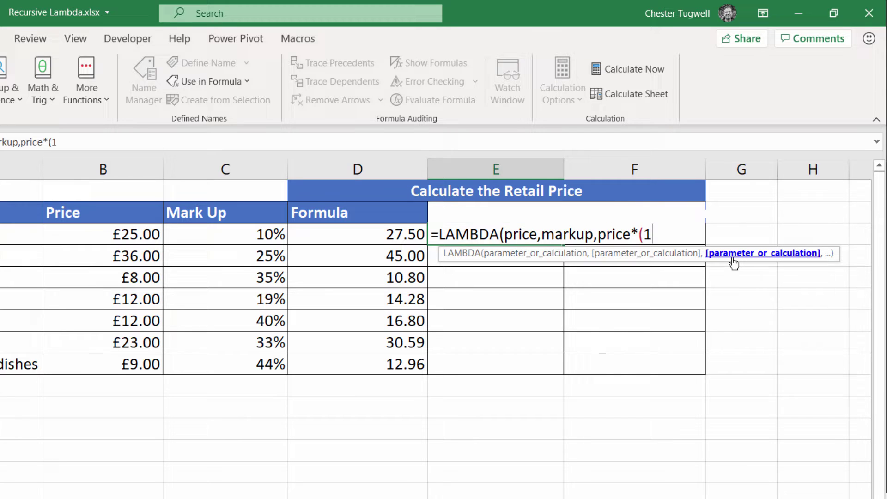
{"action": "type", "text": "+marku"}
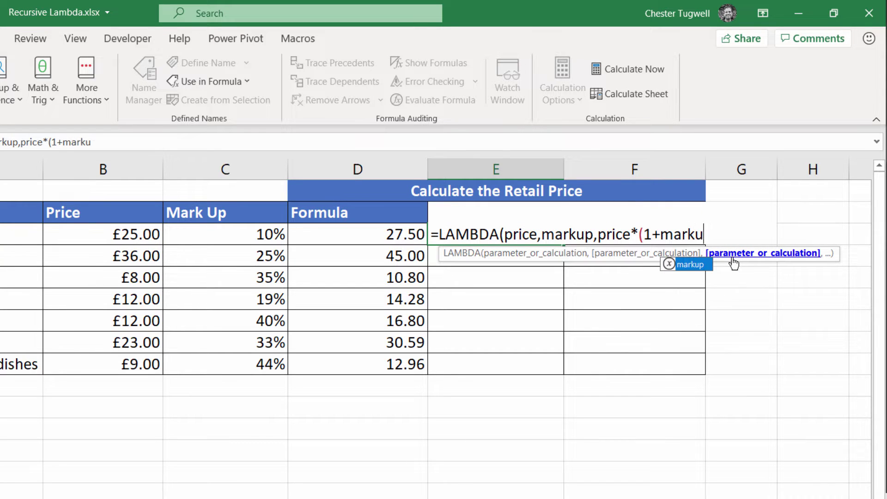
{"action": "type", "text": "p))("}
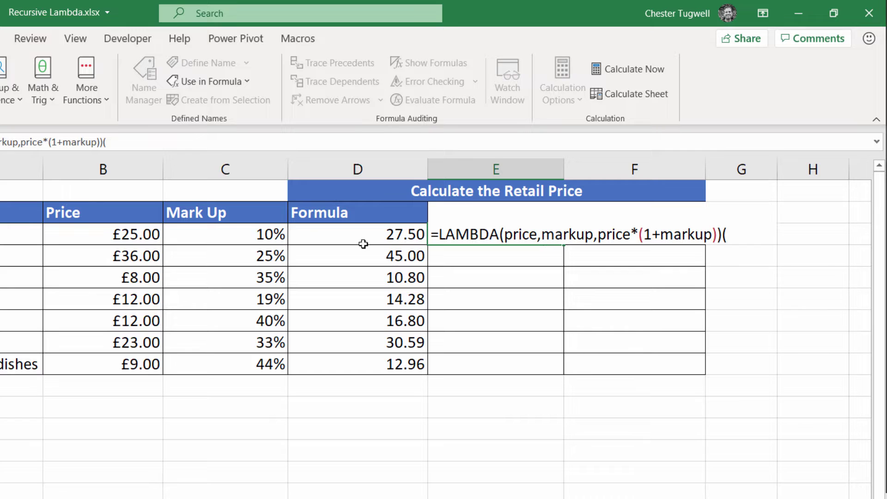
{"action": "left_click", "coordinate": [147, 234]}
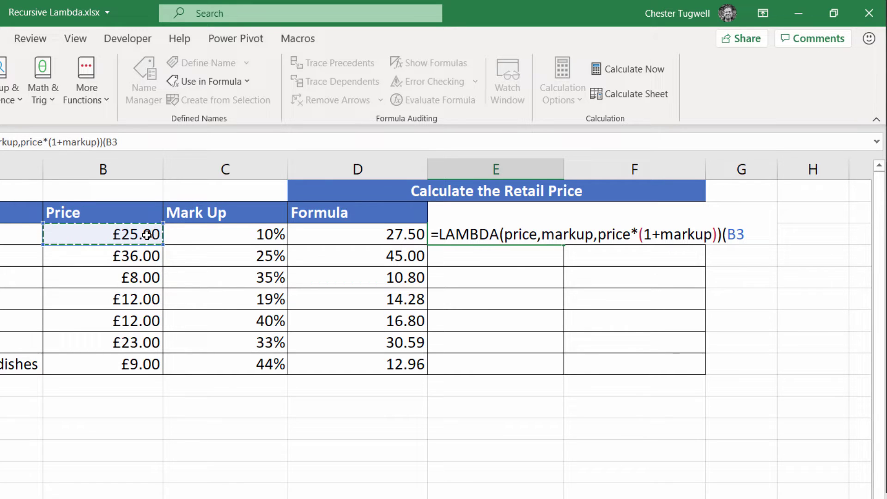
{"action": "type", "text": ","}
{"action": "left_click", "coordinate": [239, 240]}
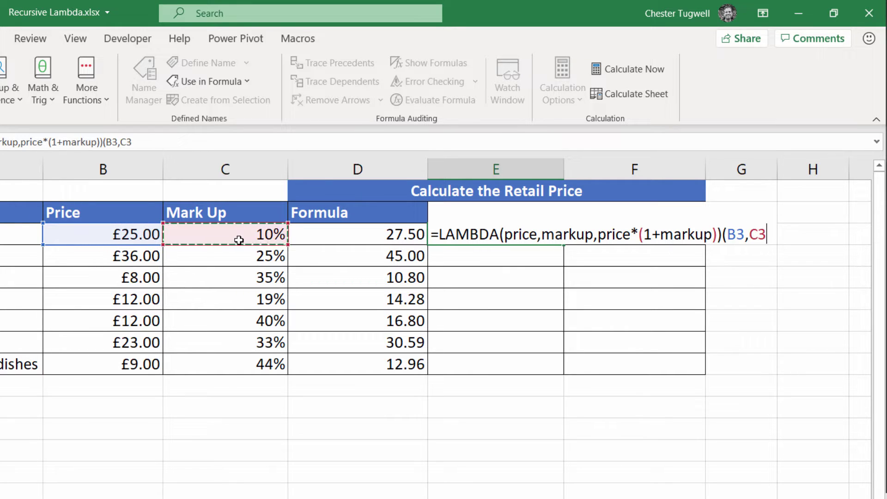
{"action": "type", "text": ")"}
{"action": "key", "text": "Return"}
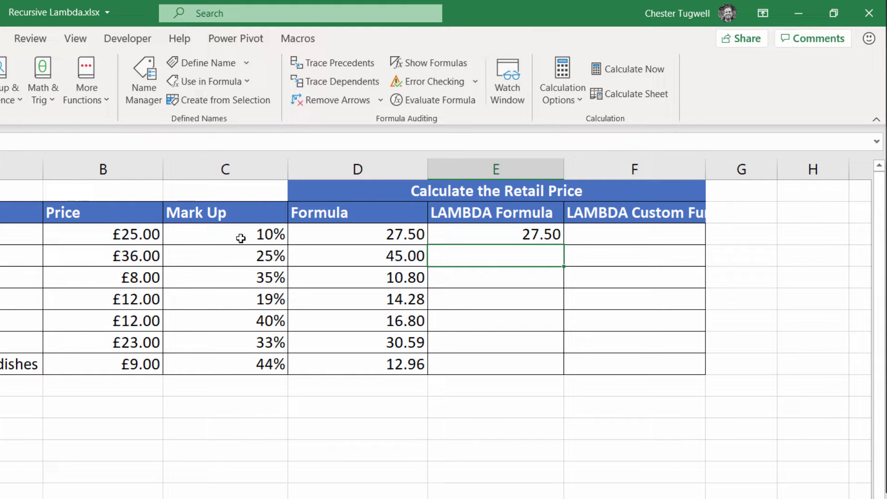
{"action": "key", "text": "Up"}
{"action": "double_click", "coordinate": [563, 246]}
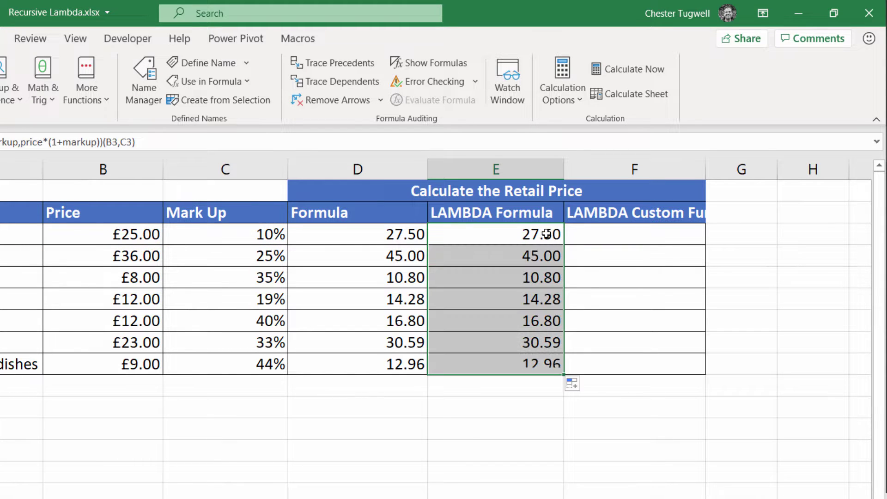
Compare the LAMBDA formula in E3 with the plain formula in D3, leaving both unchanged
{"action": "double_click", "coordinate": [518, 234]}
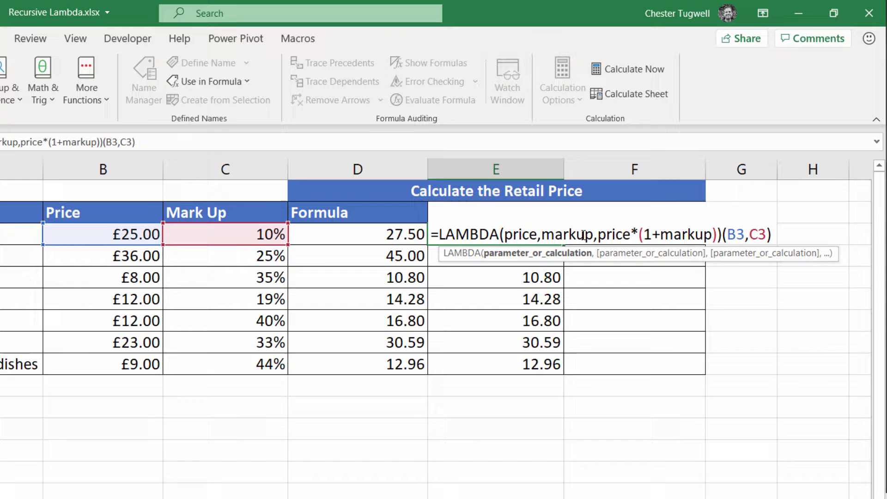
{"action": "key", "text": "Return"}
{"action": "double_click", "coordinate": [417, 240]}
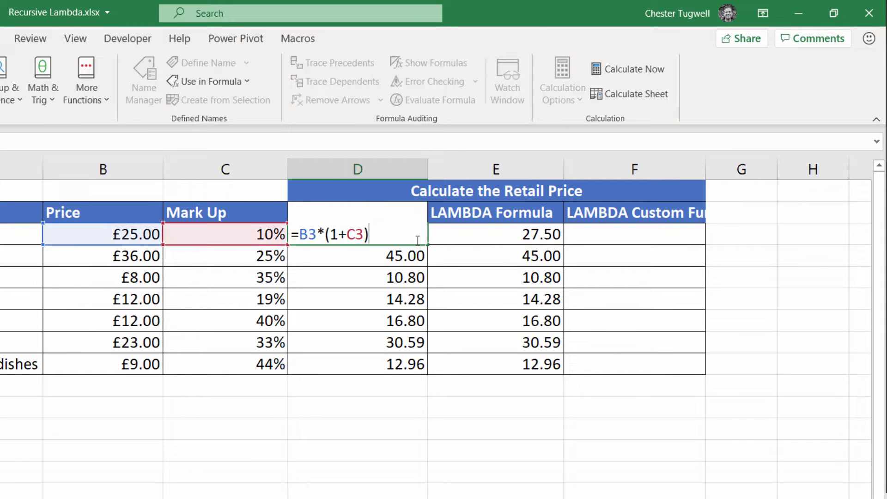
{"action": "key", "text": "Return"}
Copy the LAMBDA(price,markup,price*(1+markup)) definition from E3 without its B3,C3 arguments
{"action": "left_click", "coordinate": [542, 233]}
{"action": "double_click", "coordinate": [541, 234]}
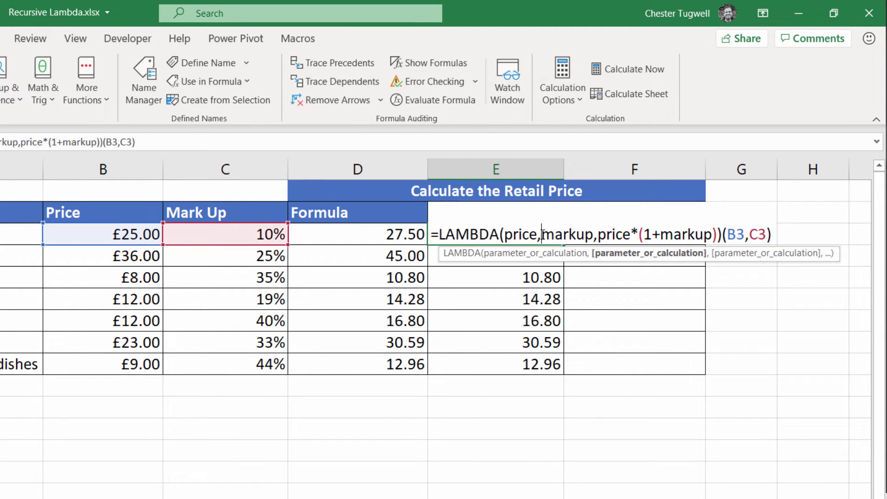
{"action": "left_click", "coordinate": [440, 233]}
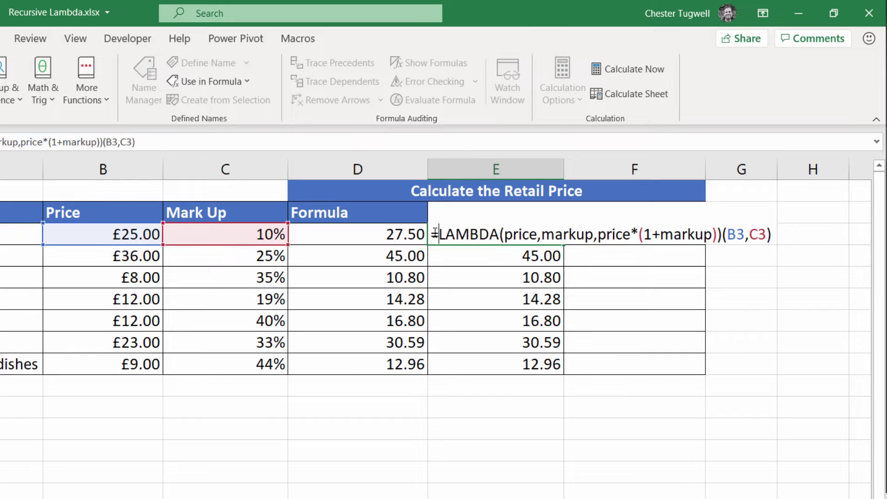
{"action": "left_click_drag", "start_coordinate": [436, 233], "coordinate": [725, 237]}
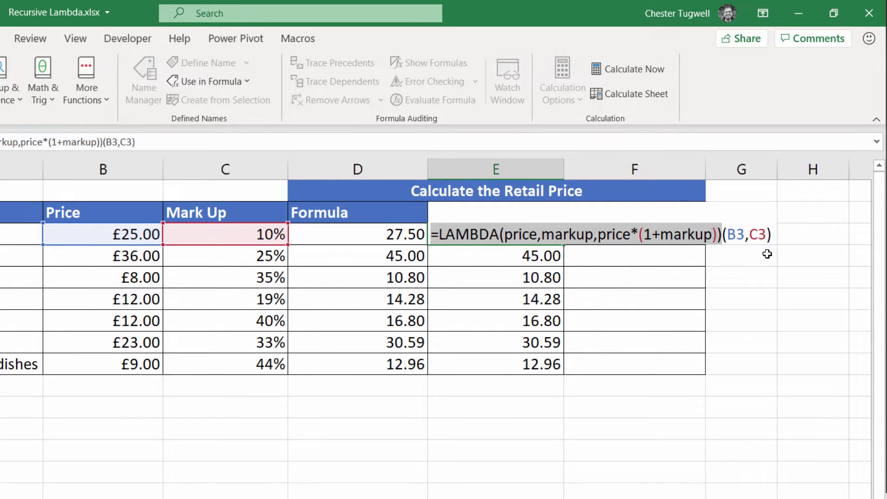
{"action": "key", "text": "ctrl+c"}
{"action": "key", "text": "Return"}
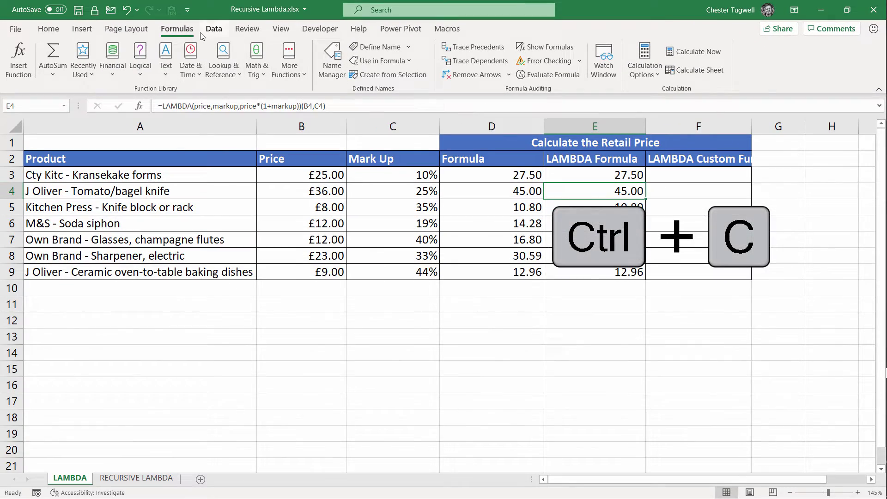
Define the name RETAILPRICE referring to the pasted =LAMBDA(price,markup,price*(1+markup))
{"action": "left_click", "coordinate": [333, 58]}
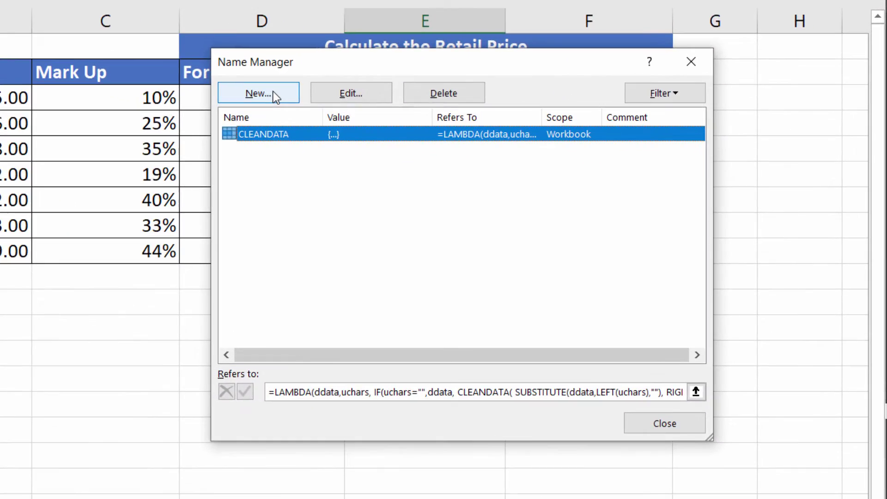
{"action": "left_click", "coordinate": [498, 173]}
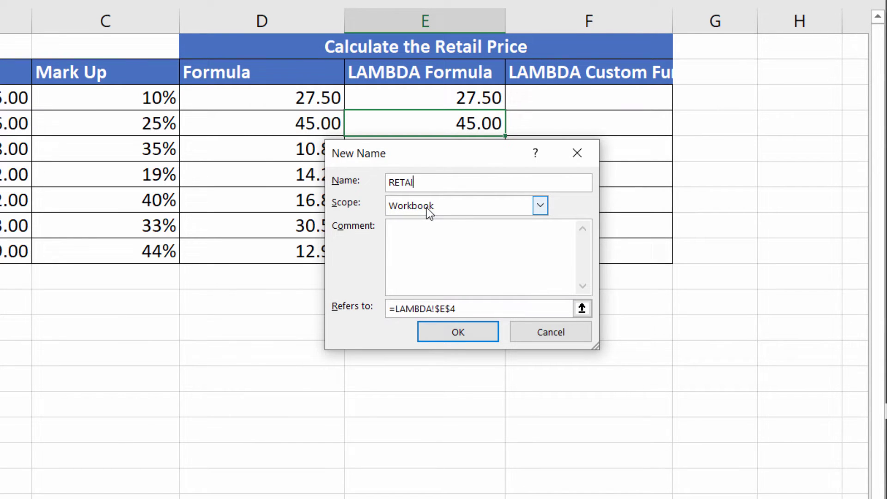
{"action": "type", "text": "RETAILPRICE"}
{"action": "left_click", "coordinate": [494, 308]}
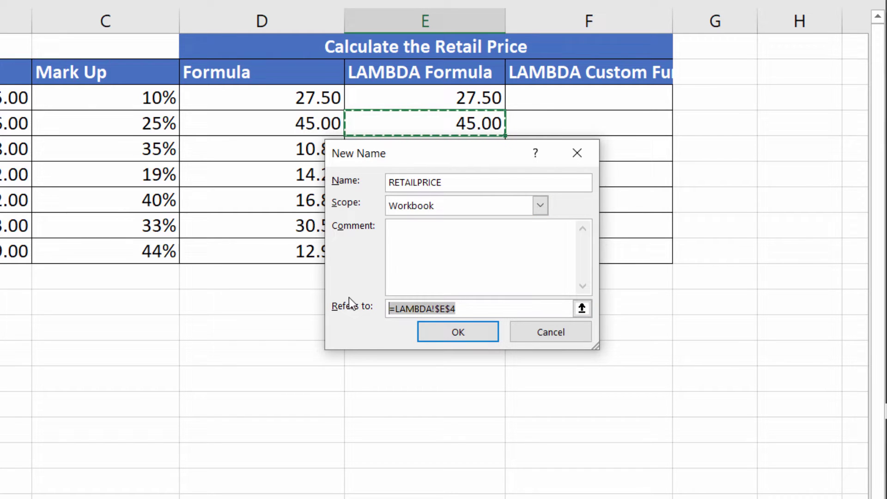
{"action": "key", "text": "ctrl+v"}
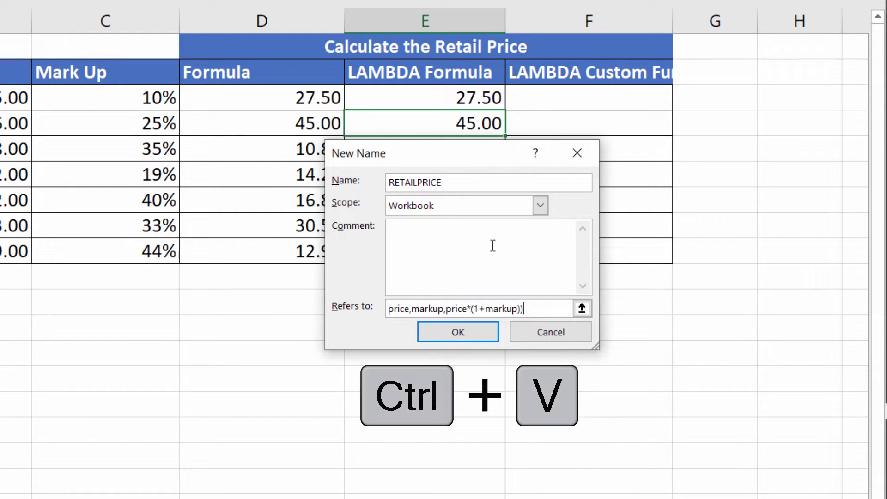
{"action": "left_click", "coordinate": [463, 332]}
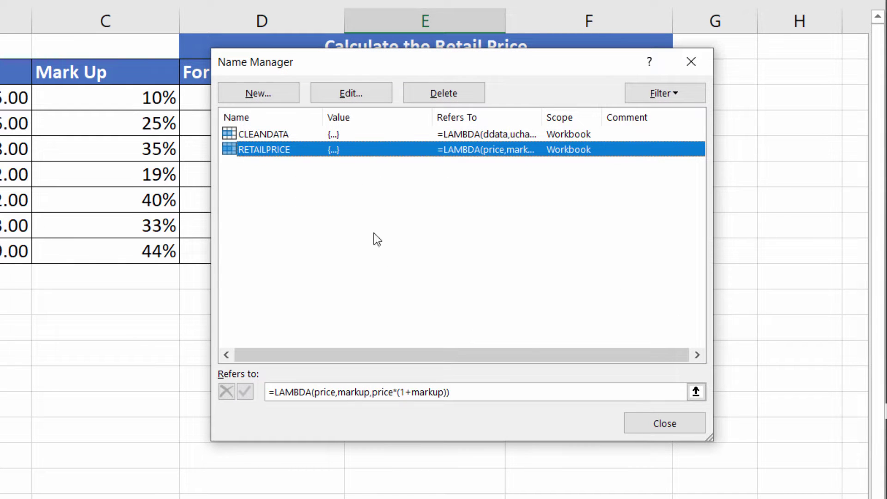
{"action": "left_click", "coordinate": [680, 426]}
Enter =RETAILPRICE(B3,C3) in F3, giving 27.50
{"action": "left_click", "coordinate": [578, 97]}
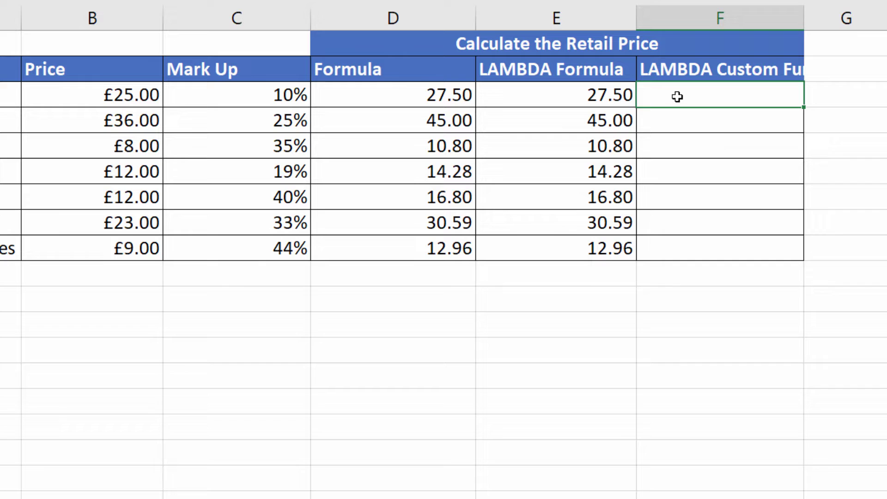
{"action": "type", "text": "=ret"}
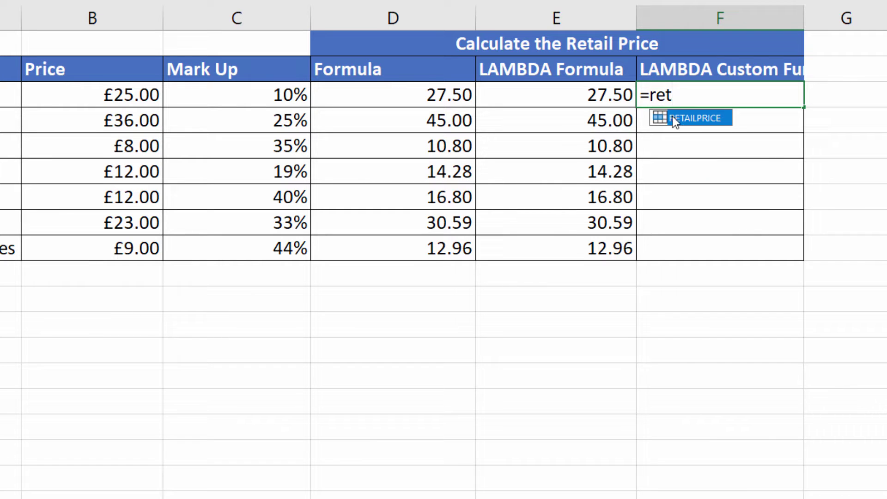
{"action": "double_click", "coordinate": [692, 124]}
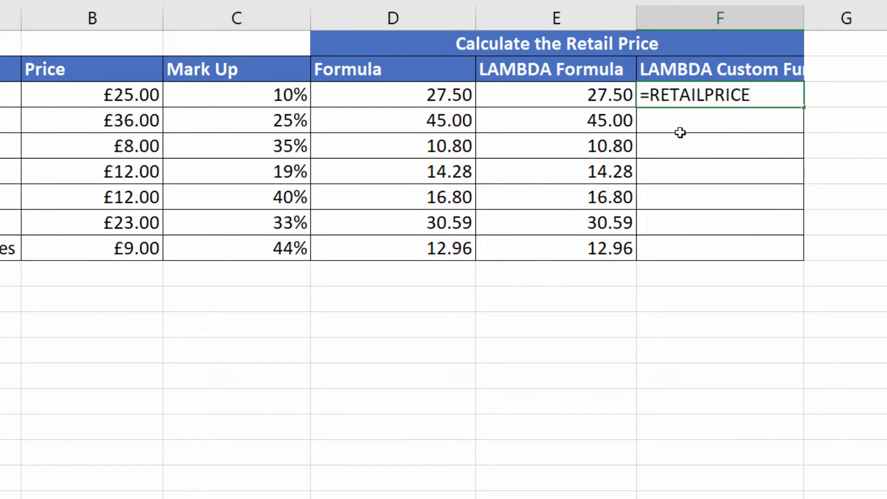
{"action": "type", "text": "("}
{"action": "left_click", "coordinate": [133, 98]}
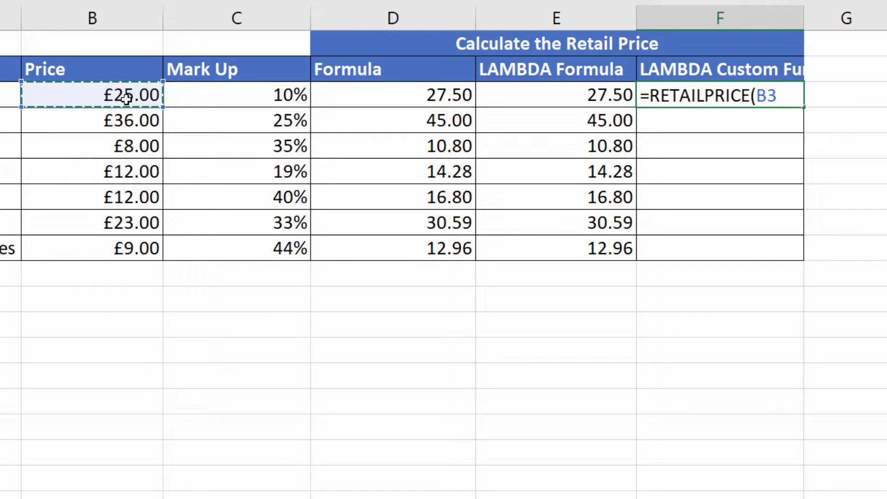
{"action": "type", "text": ","}
{"action": "left_click", "coordinate": [248, 92]}
{"action": "type", "text": ")"}
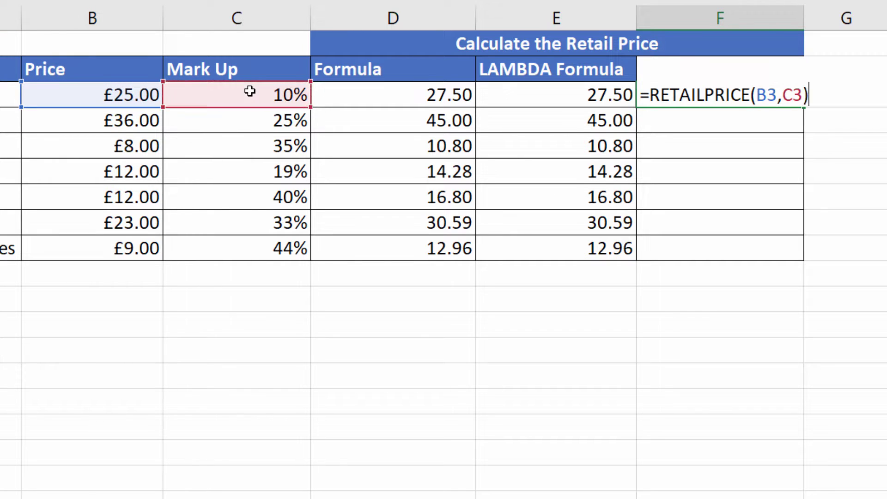
{"action": "key", "text": "Return"}
Fill the RETAILPRICE formula down to F9 and check the formula in F3
{"action": "left_click", "coordinate": [788, 95]}
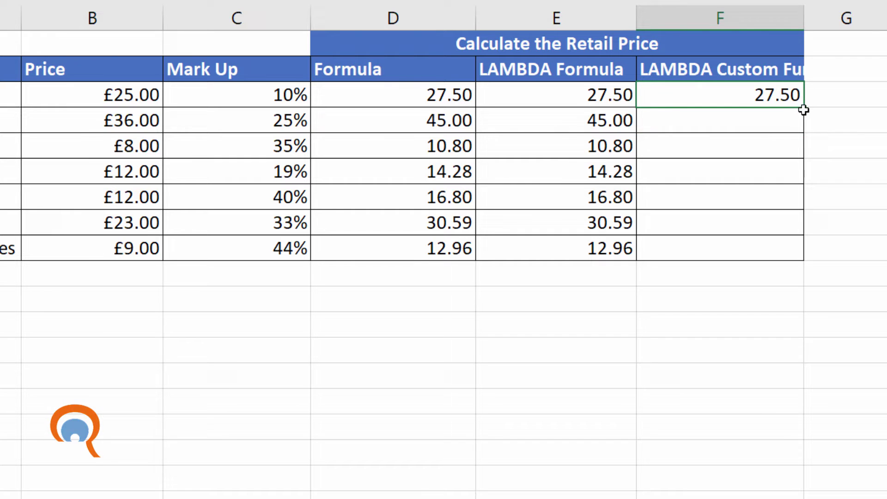
{"action": "double_click", "coordinate": [804, 107]}
{"action": "double_click", "coordinate": [787, 93]}
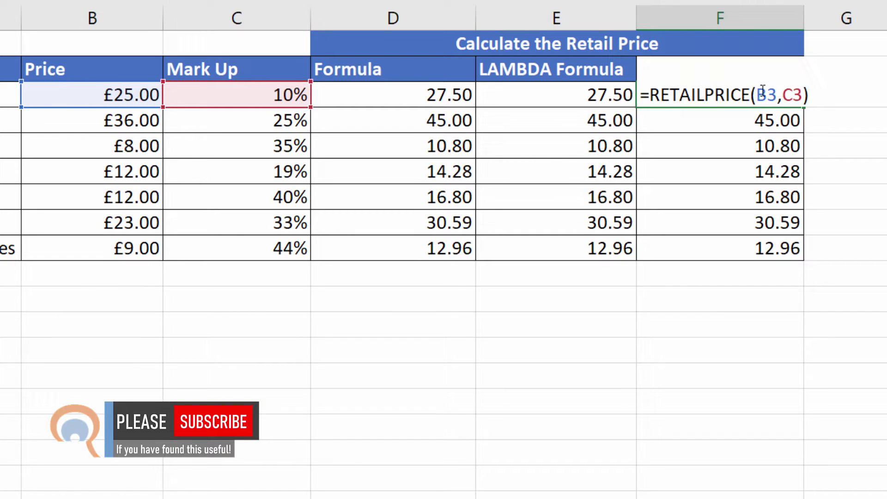
{"action": "key", "text": "Return"}
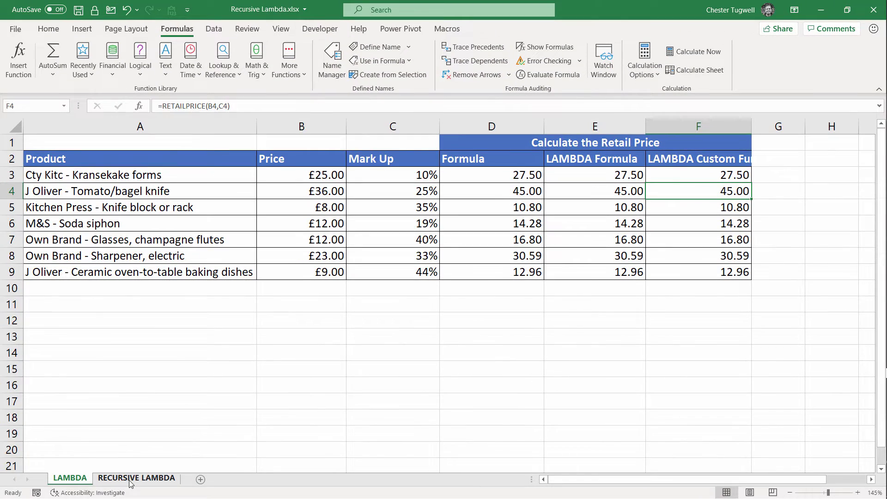
Switch to the RECURSIVE LAMBDA sheet and select Clean Data cell B2
{"action": "left_click", "coordinate": [130, 479]}
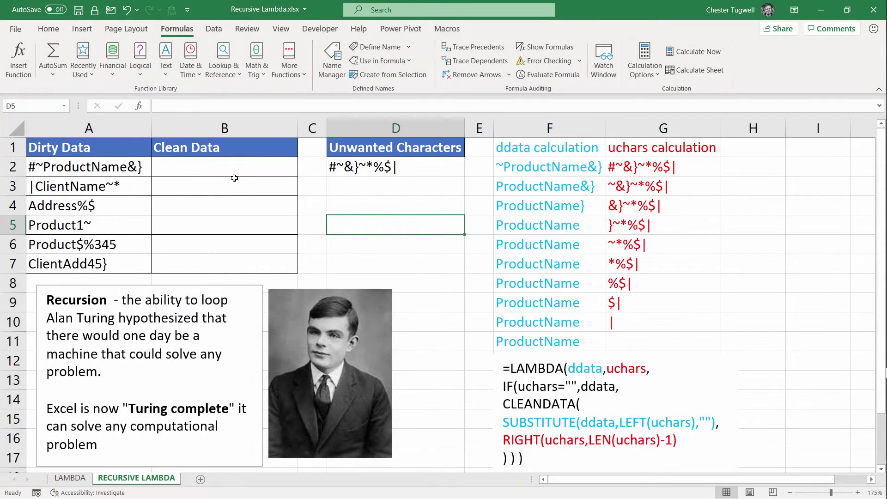
{"action": "left_click", "coordinate": [224, 169]}
Enter =CLEANDATA(A2,$D$2) in B2 and fill it down to B7
{"action": "type", "text": "=c"}
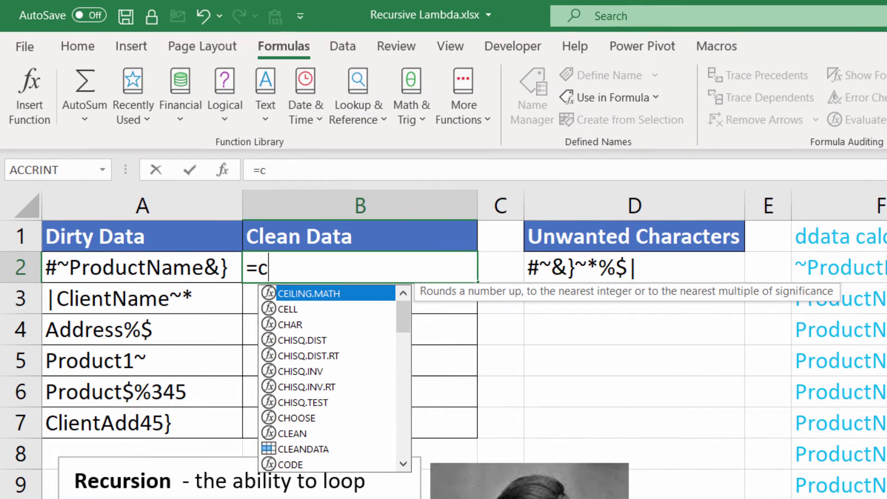
{"action": "left_click", "coordinate": [292, 451]}
{"action": "double_click", "coordinate": [293, 450]}
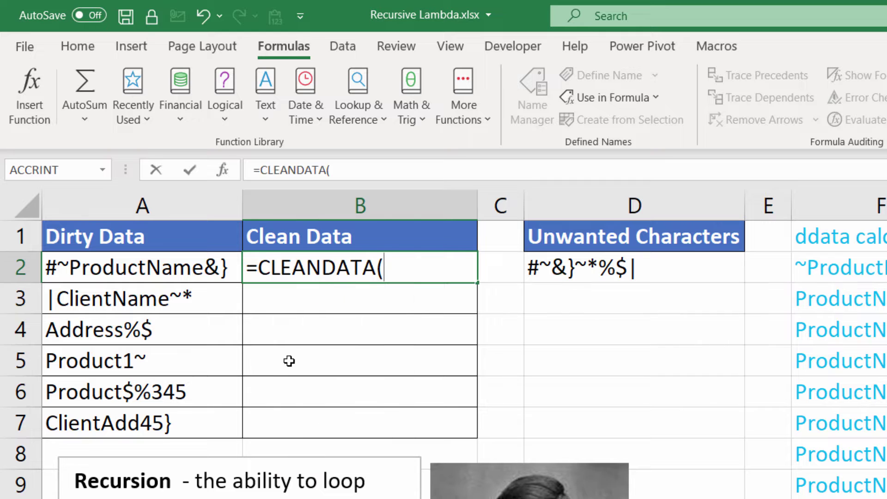
{"action": "left_click", "coordinate": [179, 272]}
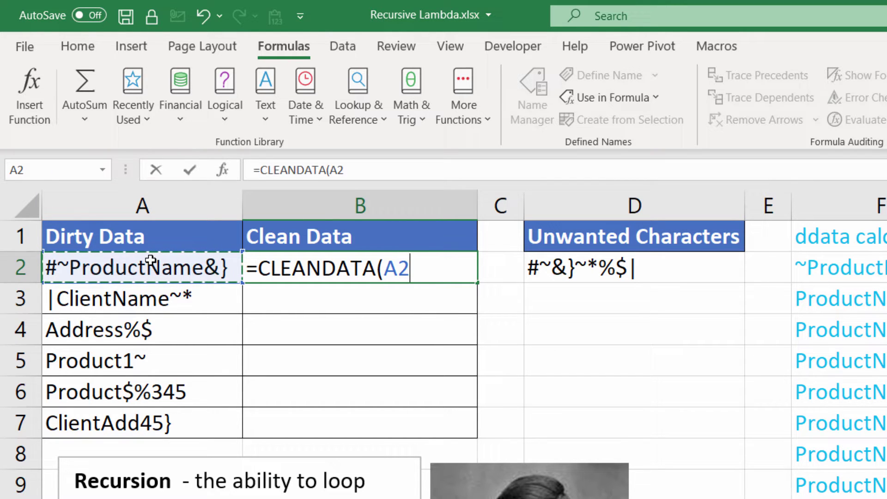
{"action": "type", "text": ","}
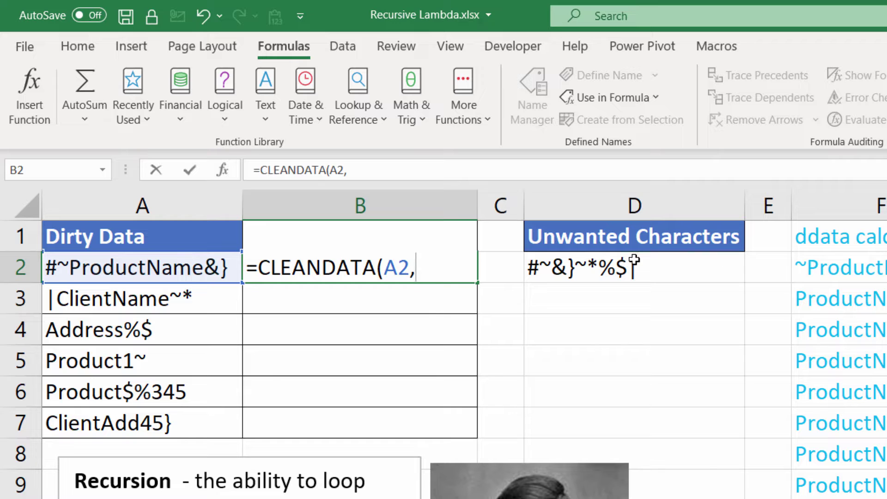
{"action": "left_click", "coordinate": [634, 260]}
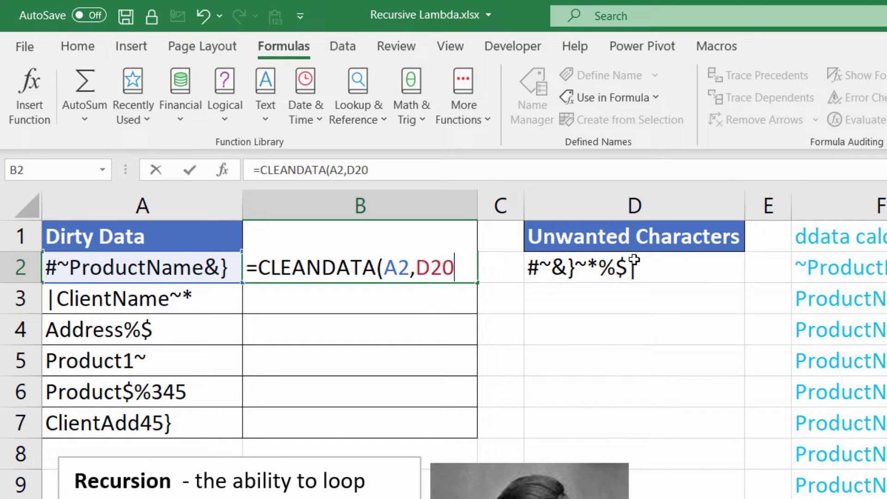
{"action": "key", "text": "BackSpace"}
{"action": "type", "text": ")"}
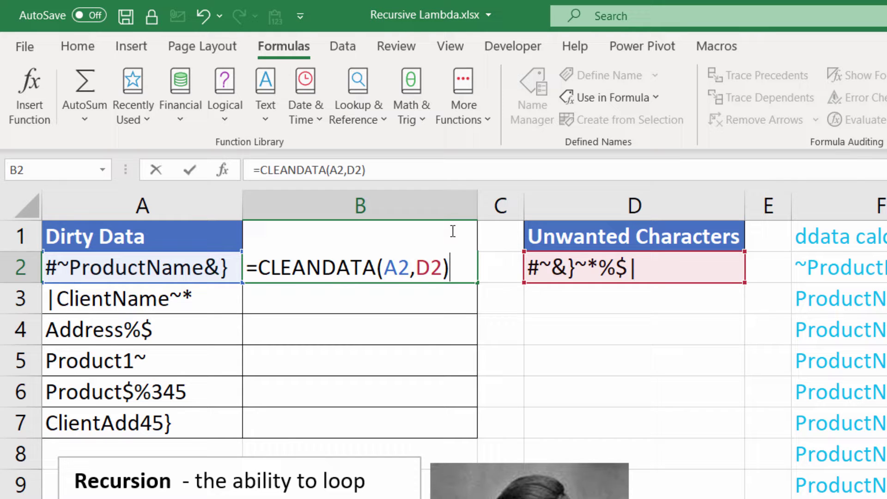
{"action": "left_click", "coordinate": [429, 268]}
{"action": "key", "text": "F4"}
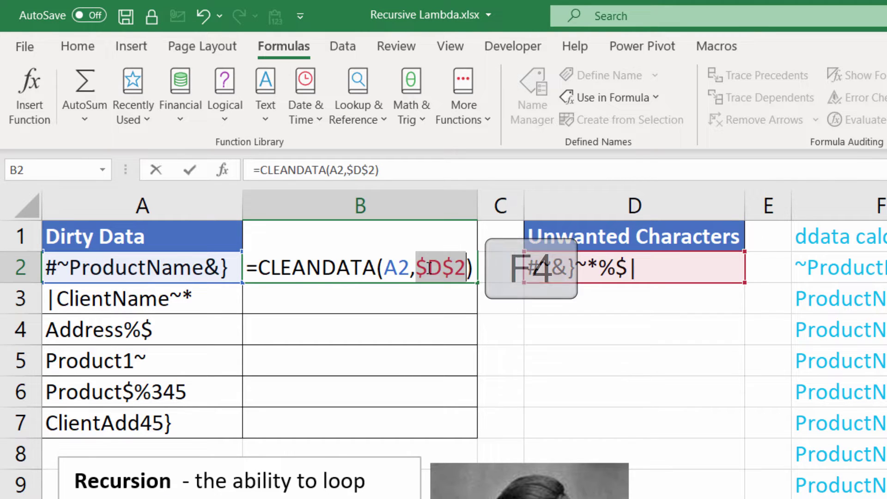
{"action": "key", "text": "Return"}
{"action": "left_click", "coordinate": [458, 280]}
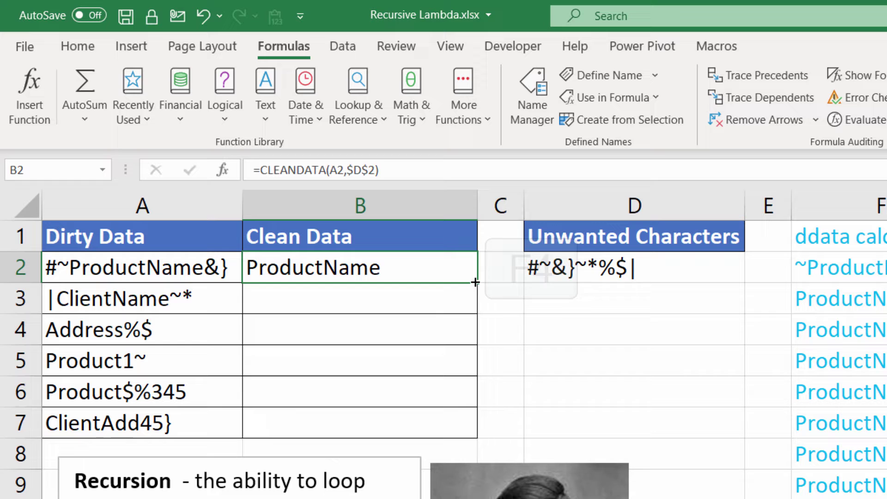
{"action": "left_click_drag", "start_coordinate": [476, 283], "coordinate": [463, 432]}
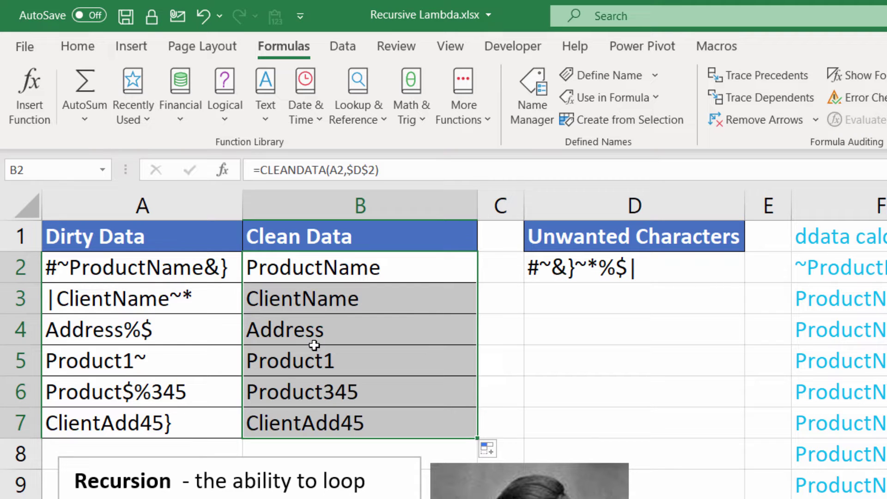
{"action": "double_click", "coordinate": [636, 270]}
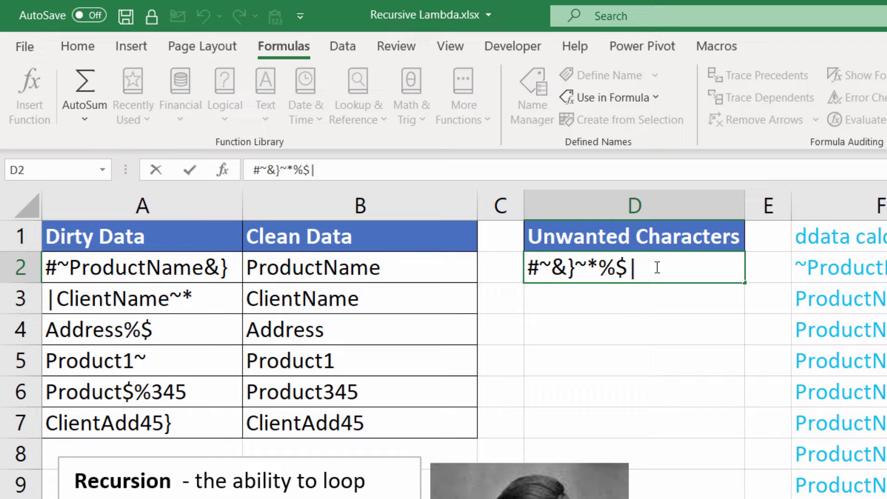
{"action": "type", "text": "123456"}
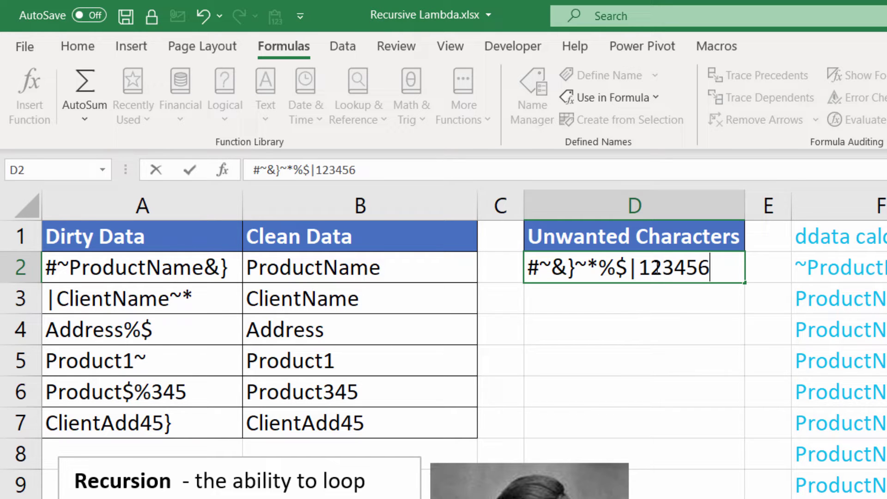
{"action": "type", "text": "789"}
{"action": "key", "text": "Return"}
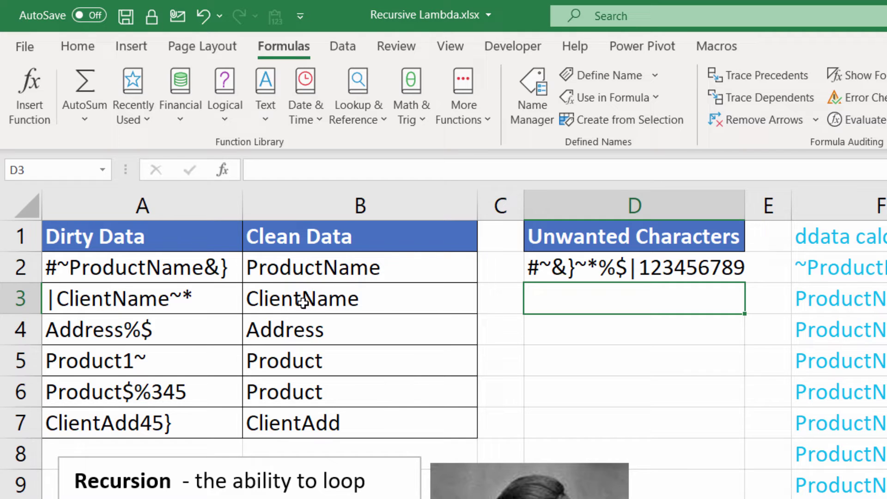
{"action": "left_click", "coordinate": [730, 269]}
{"action": "double_click", "coordinate": [688, 267]}
{"action": "left_click_drag", "start_coordinate": [643, 266], "coordinate": [747, 263]}
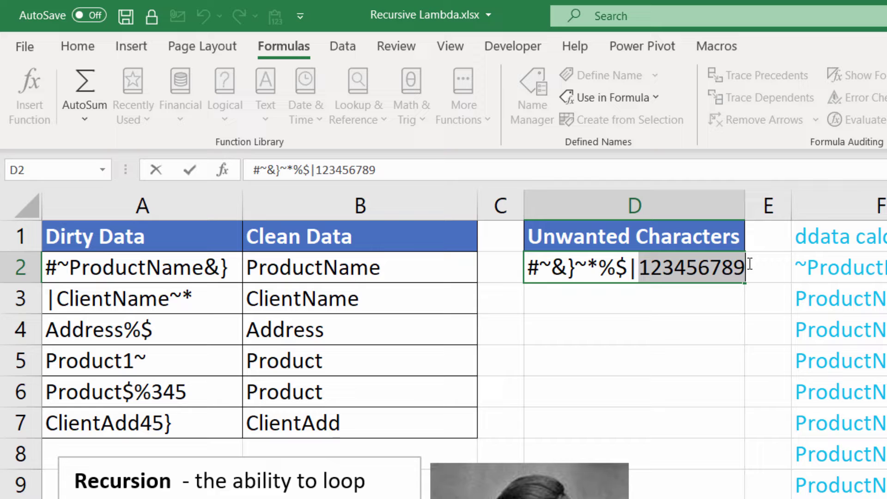
{"action": "key", "text": "BackSpace"}
{"action": "key", "text": "Return"}
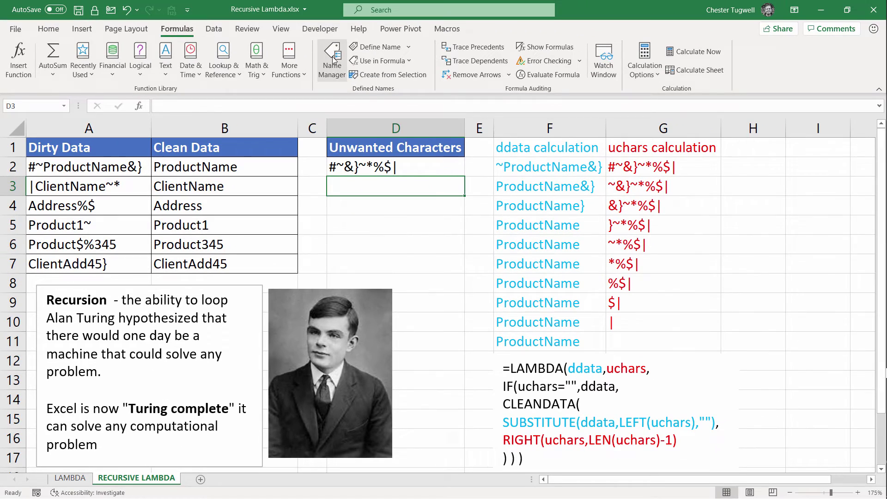
Delete the CLEANDATA defined name in Name Manager
{"action": "left_click", "coordinate": [332, 68]}
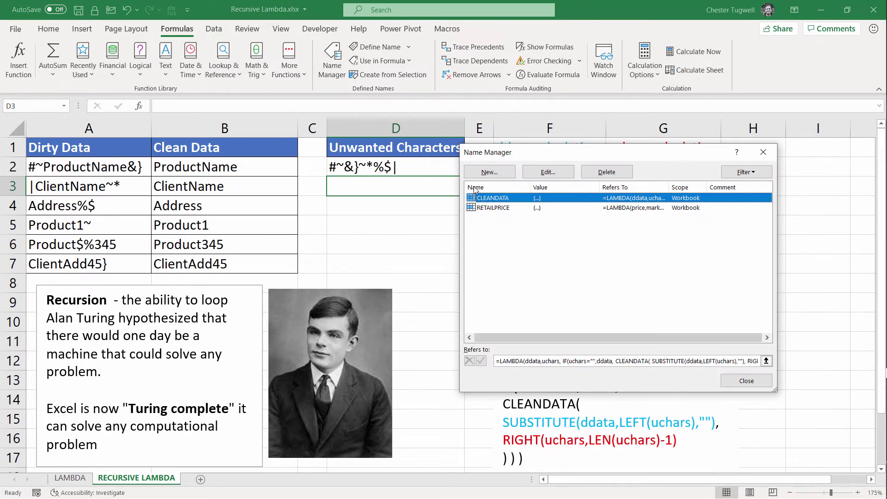
{"action": "left_click", "coordinate": [607, 172]}
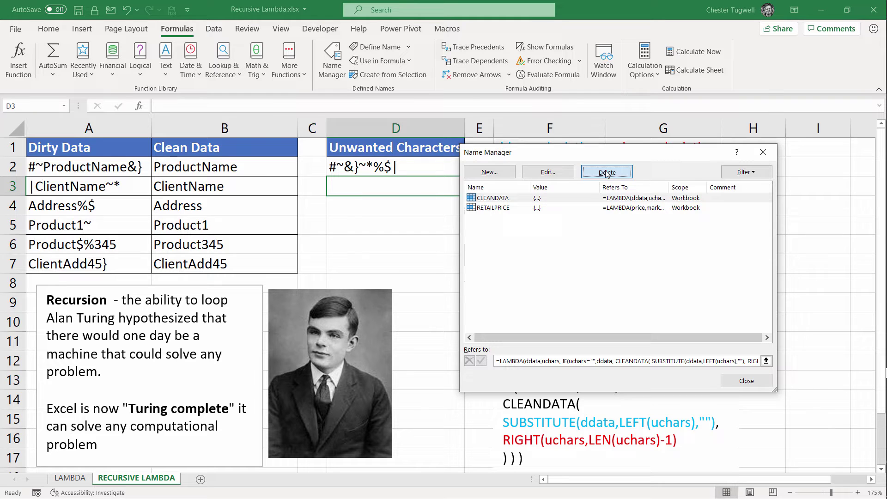
{"action": "left_click", "coordinate": [433, 290]}
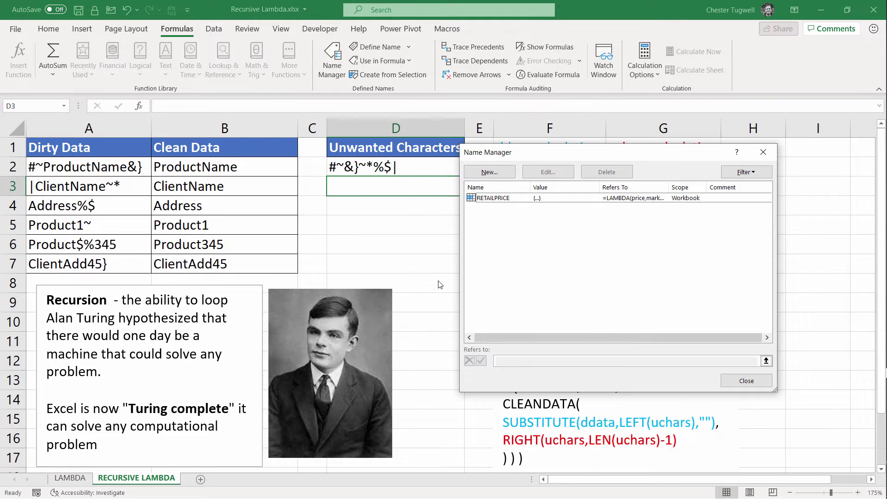
{"action": "left_click", "coordinate": [763, 152]}
Clear the #NAME? results from B2:B7
{"action": "left_click", "coordinate": [406, 220]}
{"action": "left_click_drag", "start_coordinate": [212, 163], "coordinate": [220, 261]}
{"action": "key", "text": "Delete"}
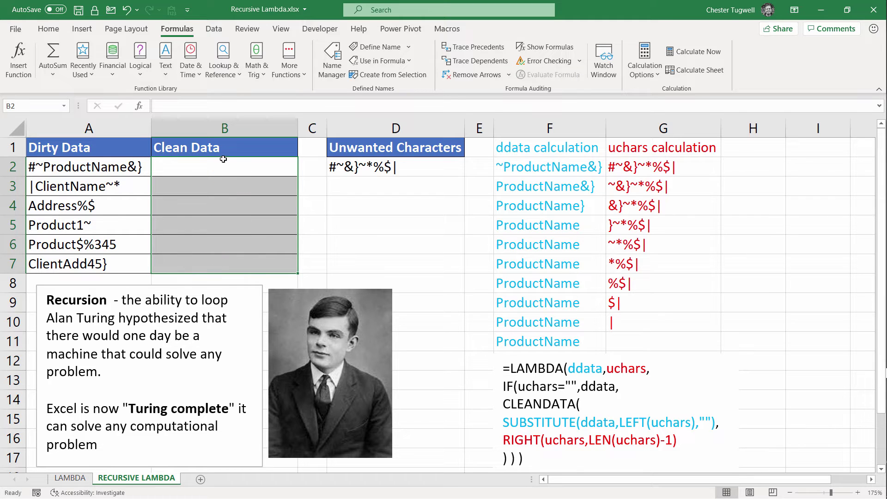
{"action": "left_click", "coordinate": [513, 368]}
{"action": "key", "text": "ctrl+shift+End"}
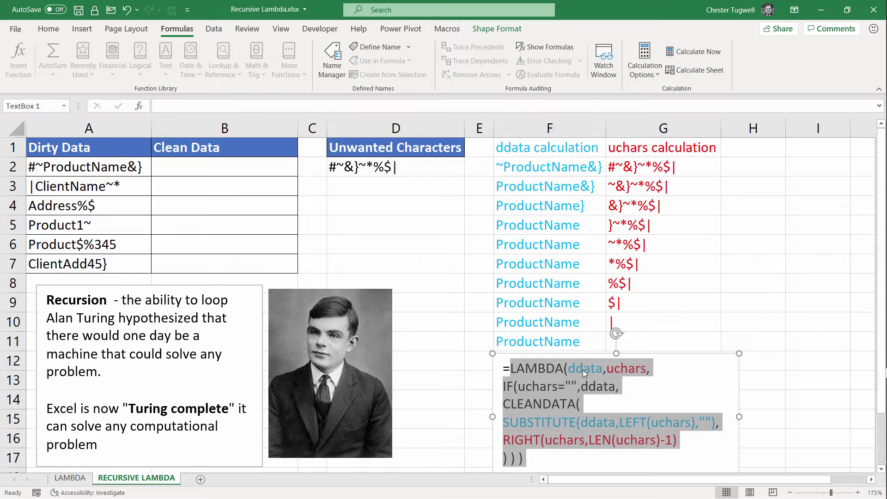
{"action": "left_click", "coordinate": [580, 371]}
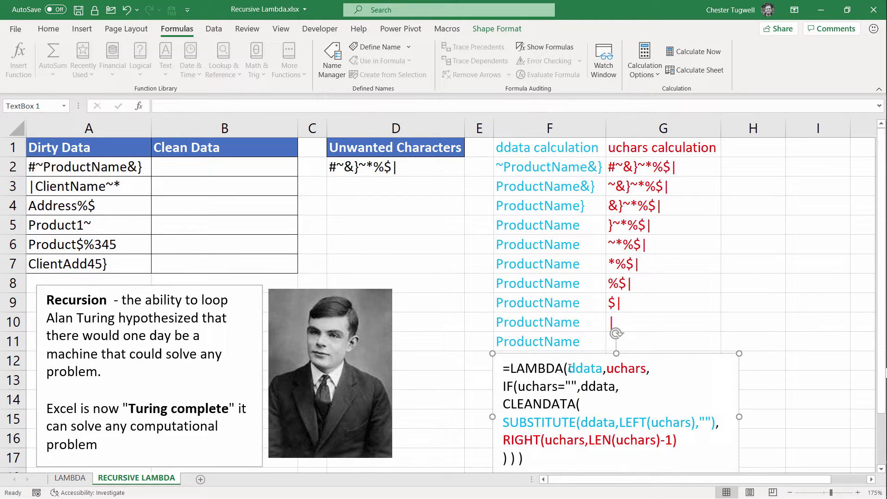
{"action": "left_click_drag", "start_coordinate": [569, 369], "coordinate": [603, 368]}
{"action": "left_click_drag", "start_coordinate": [608, 368], "coordinate": [646, 369]}
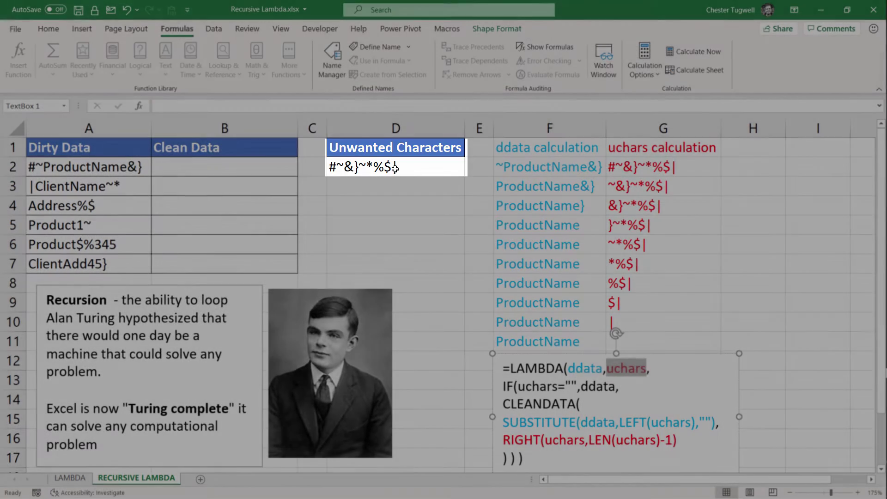
{"action": "left_click", "coordinate": [593, 361]}
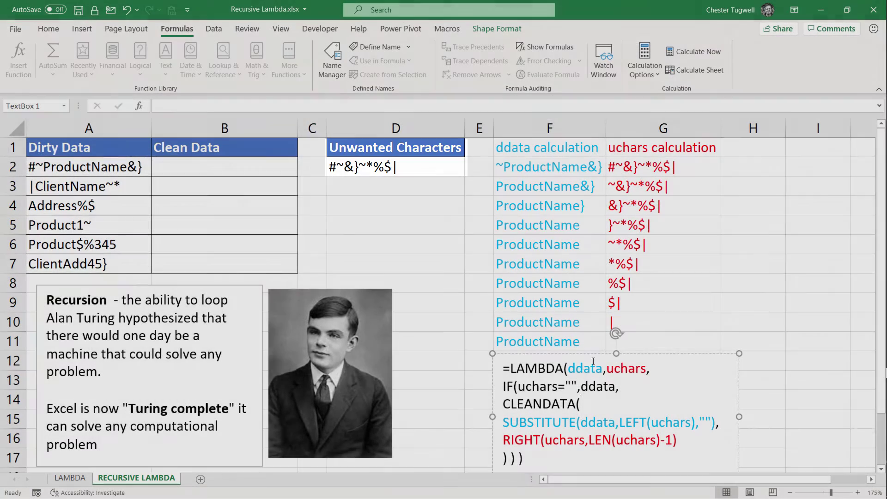
{"action": "left_click_drag", "start_coordinate": [503, 386], "coordinate": [535, 459]}
{"action": "left_click", "coordinate": [522, 440]}
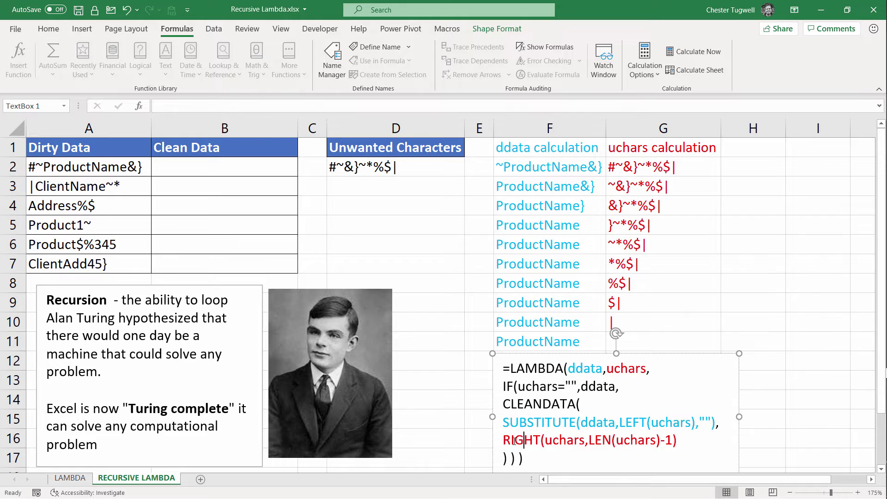
{"action": "left_click_drag", "start_coordinate": [503, 441], "coordinate": [684, 440]}
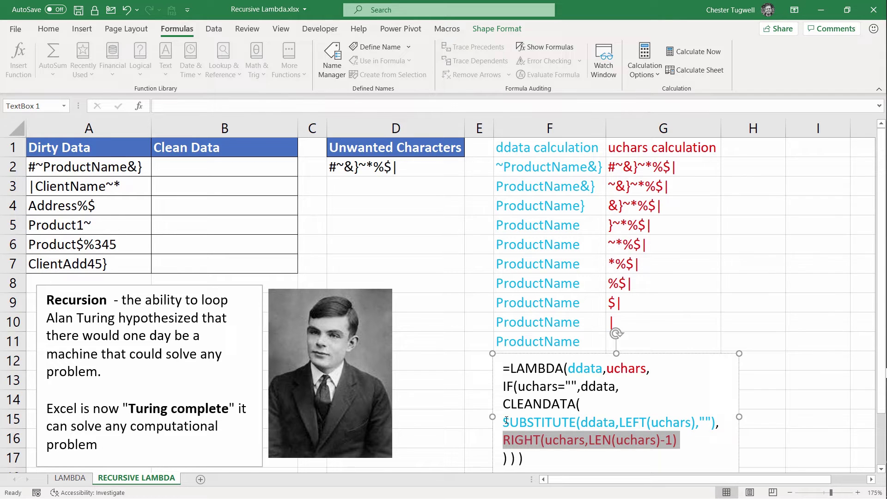
{"action": "left_click_drag", "start_coordinate": [506, 421], "coordinate": [715, 421]}
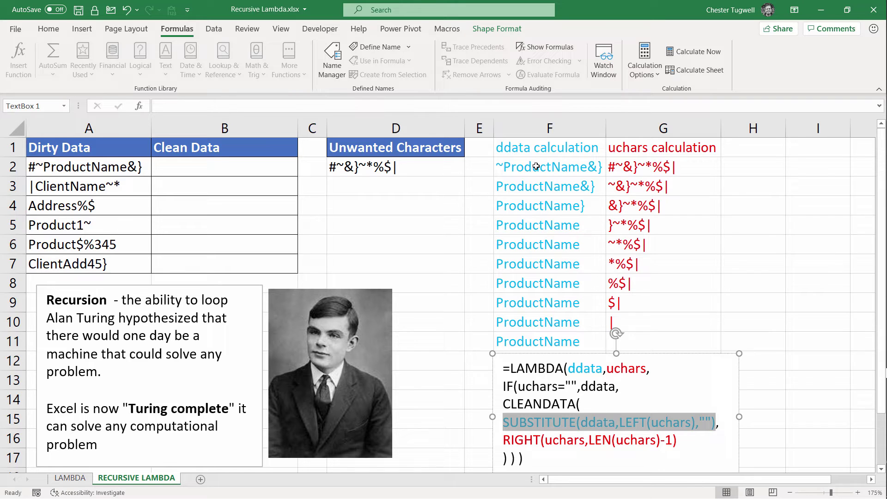
{"action": "left_click", "coordinate": [538, 151]}
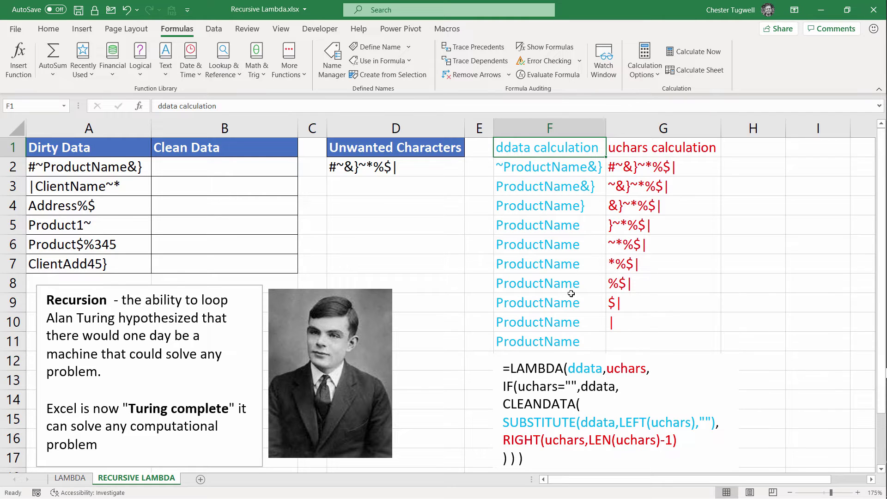
{"action": "double_click", "coordinate": [564, 169]}
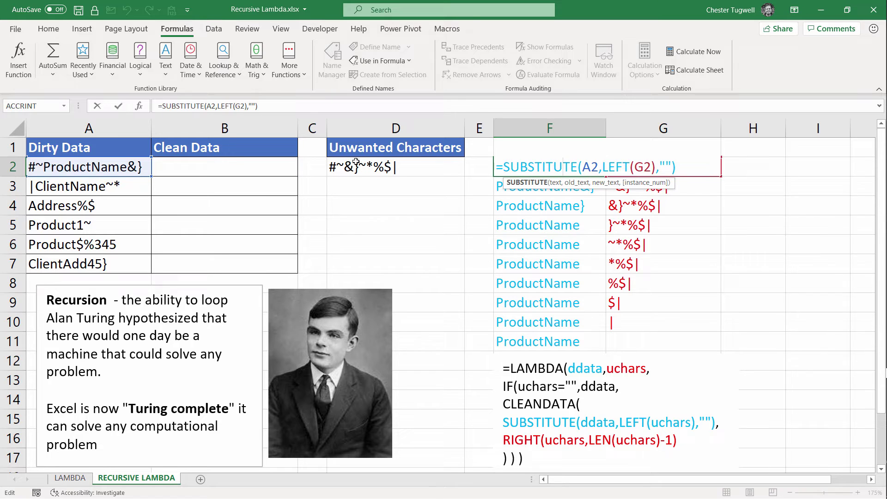
{"action": "double_click", "coordinate": [665, 165]}
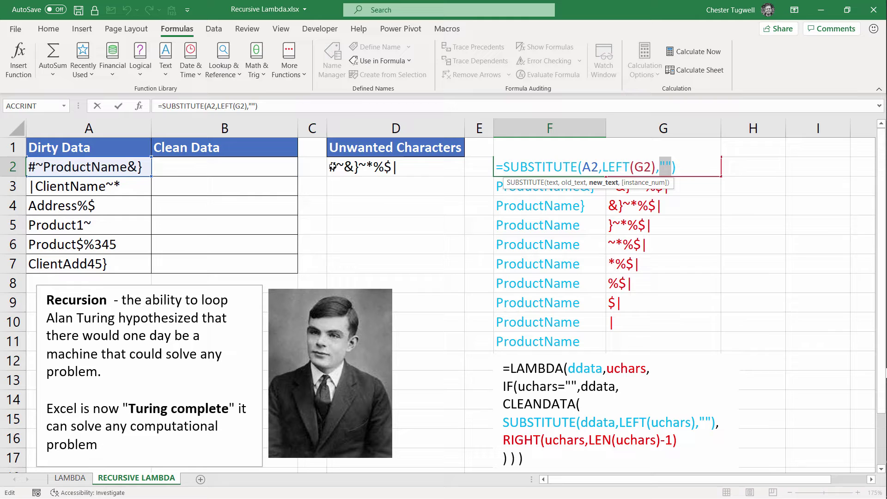
{"action": "key", "text": "Return"}
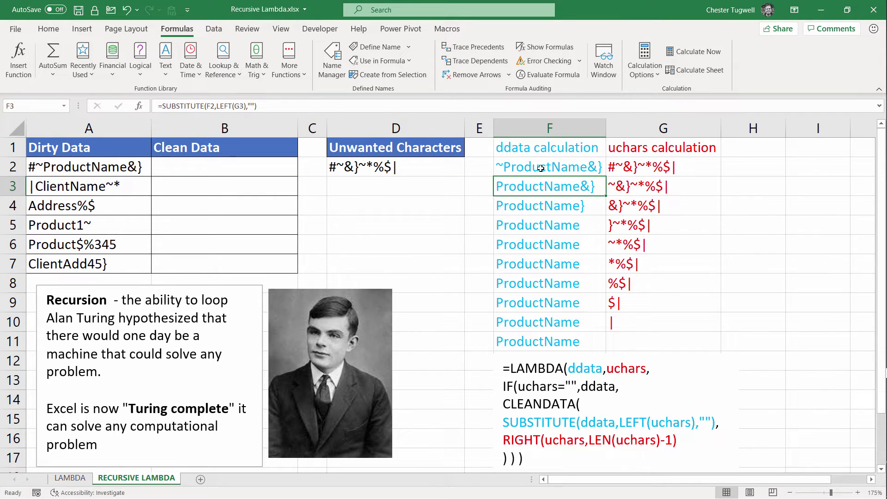
{"action": "double_click", "coordinate": [626, 167]}
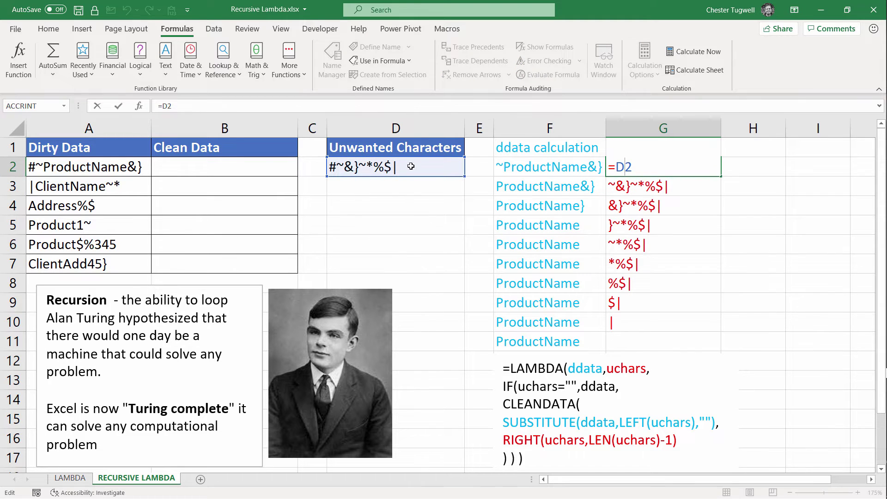
{"action": "key", "text": "Return"}
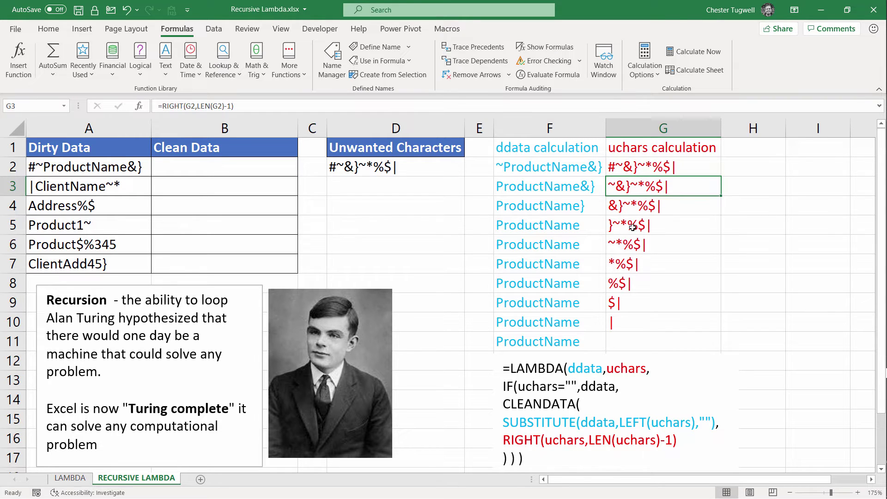
{"action": "double_click", "coordinate": [627, 188]}
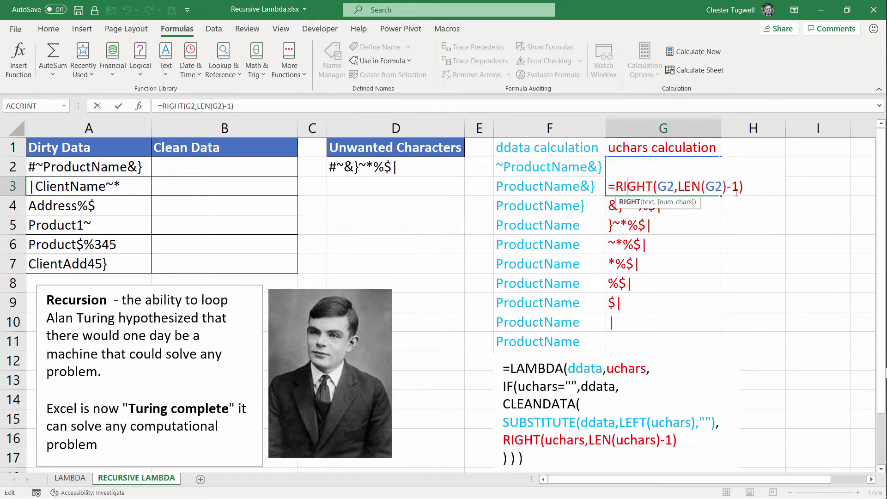
{"action": "key", "text": "Return"}
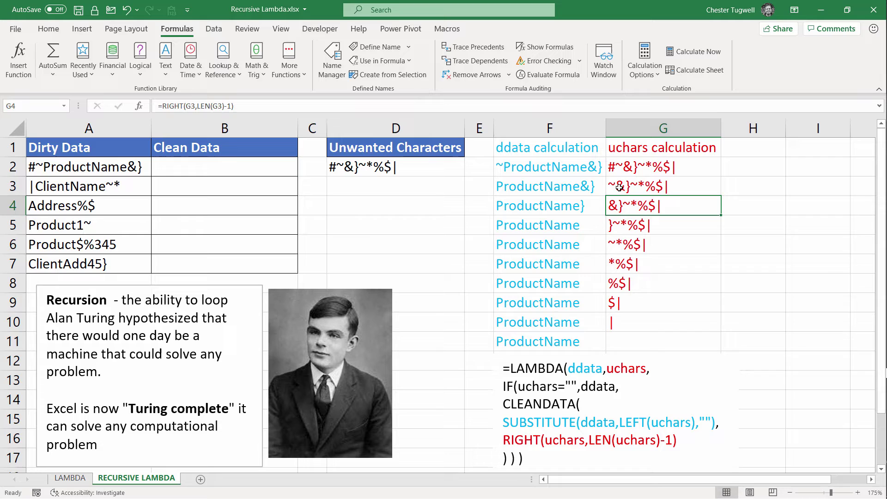
{"action": "left_click", "coordinate": [617, 188]}
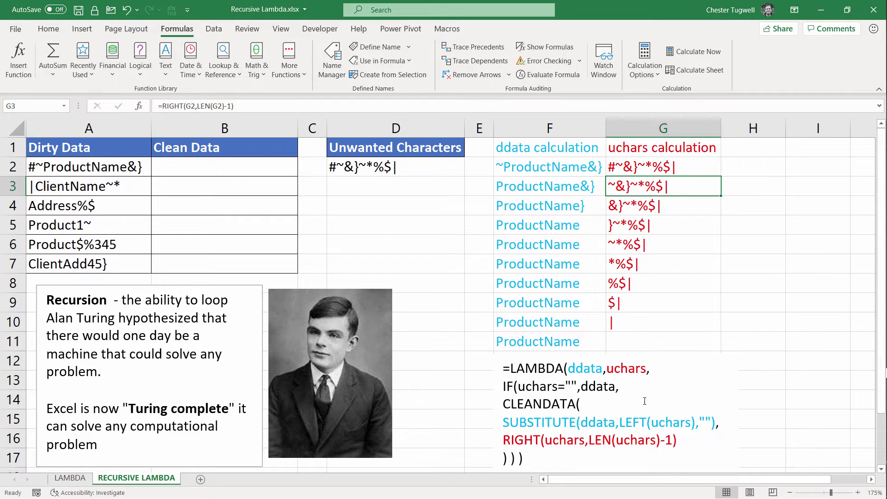
Highlight the LAMBDA's IF test uchars="" and the ddata it returns when nothing is left
{"action": "left_click", "coordinate": [582, 368]}
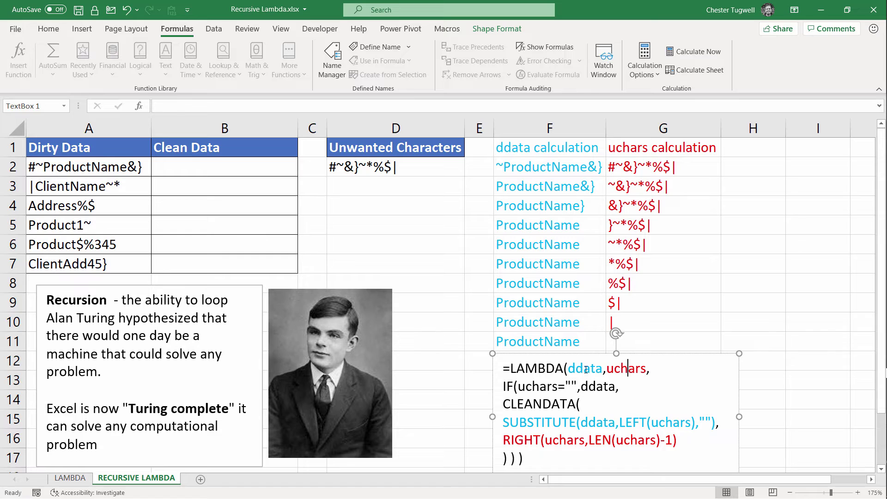
{"action": "left_click_drag", "start_coordinate": [504, 386], "coordinate": [678, 442]}
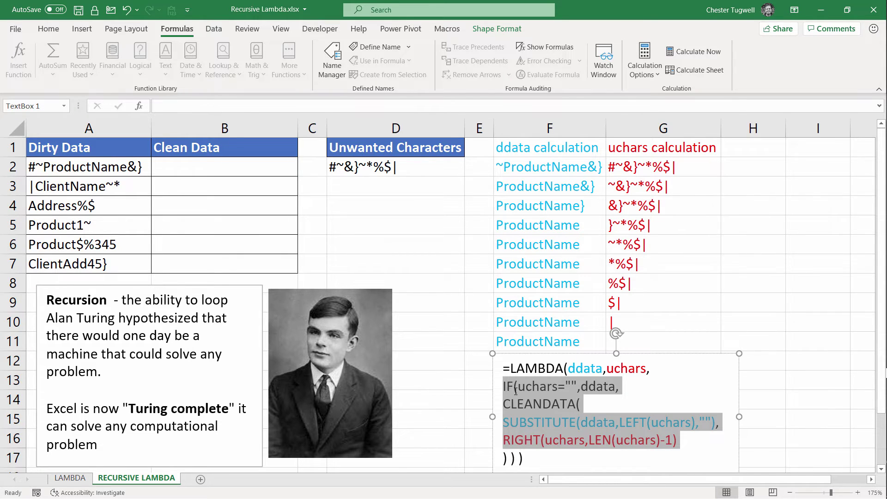
{"action": "left_click_drag", "start_coordinate": [514, 390], "coordinate": [573, 390]}
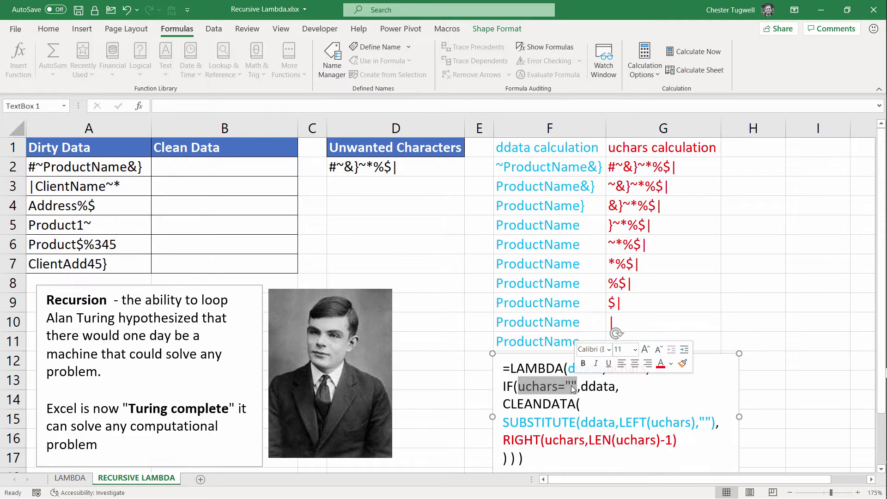
{"action": "left_click", "coordinate": [616, 342]}
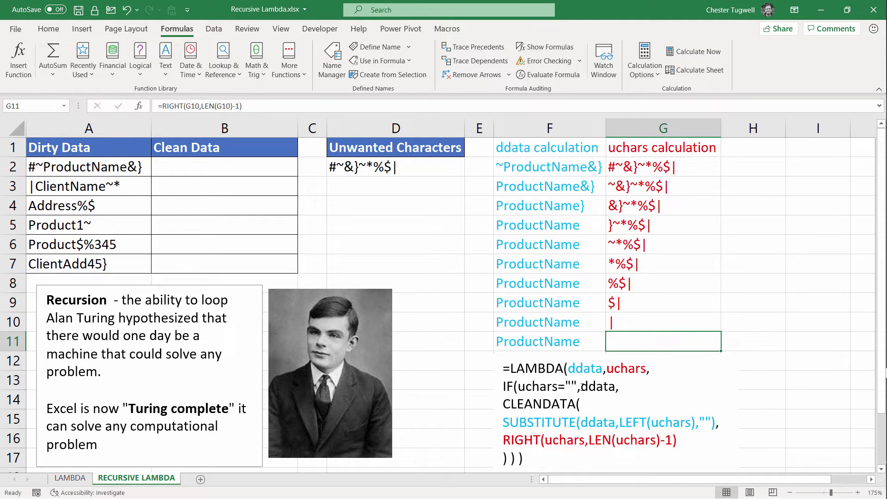
{"action": "double_click", "coordinate": [582, 386]}
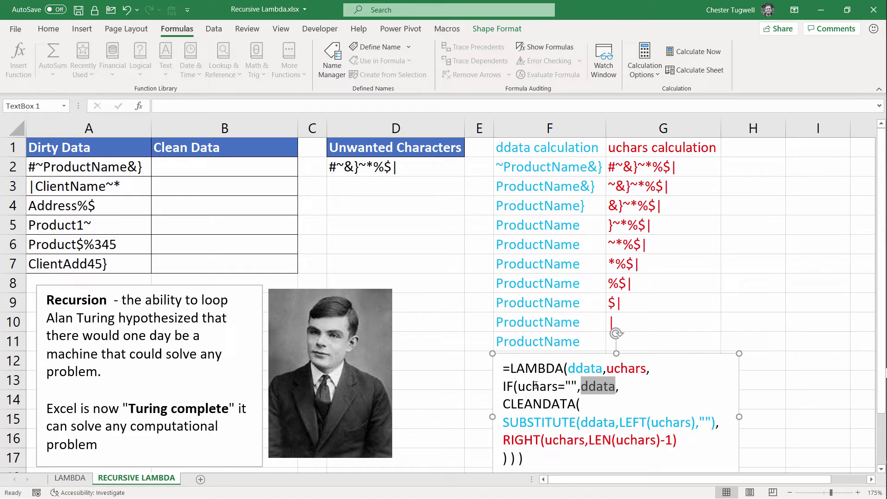
{"action": "left_click_drag", "start_coordinate": [535, 384], "coordinate": [577, 384]}
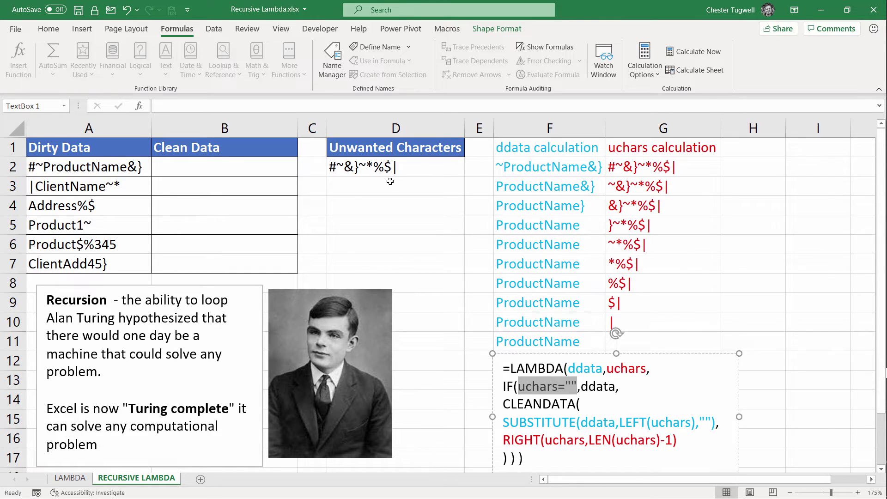
{"action": "left_click", "coordinate": [518, 422]}
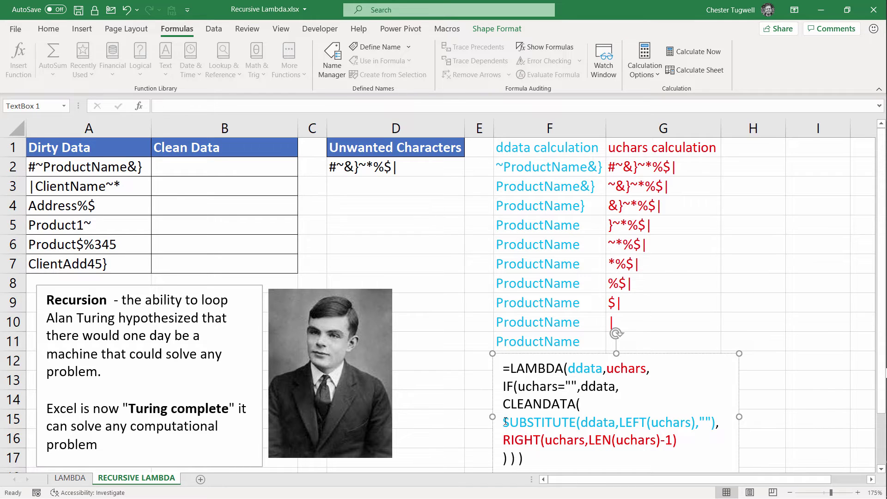
Highlight the SUBSTITUTE, RIGHT and recursive CLEANDATA lines, then select the whole formula
{"action": "left_click_drag", "start_coordinate": [515, 421], "coordinate": [714, 414]}
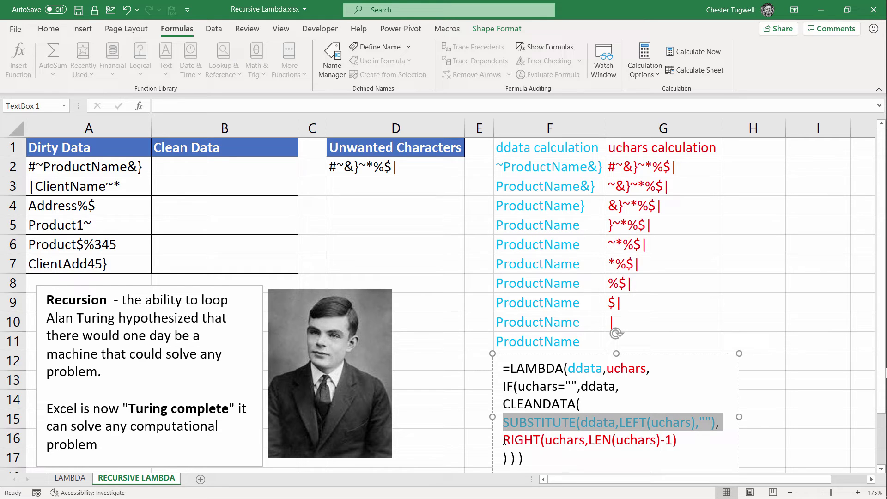
{"action": "left_click_drag", "start_coordinate": [506, 440], "coordinate": [679, 441]}
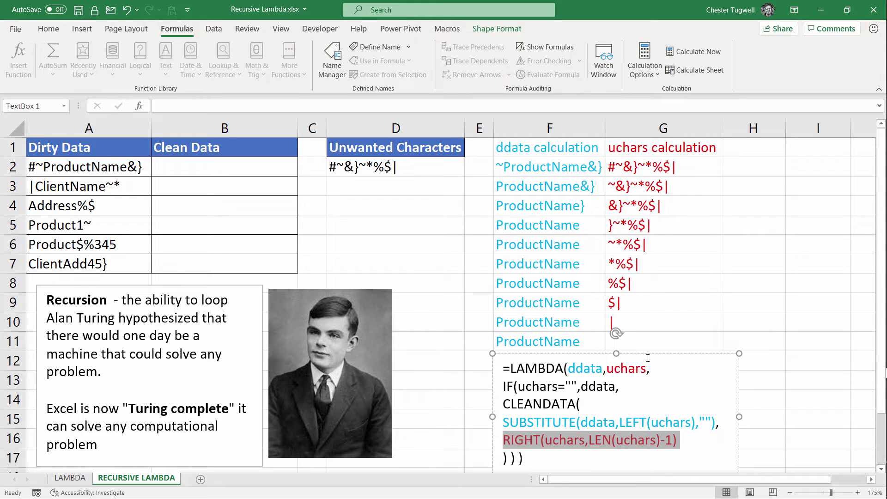
{"action": "left_click_drag", "start_coordinate": [502, 404], "coordinate": [581, 404]}
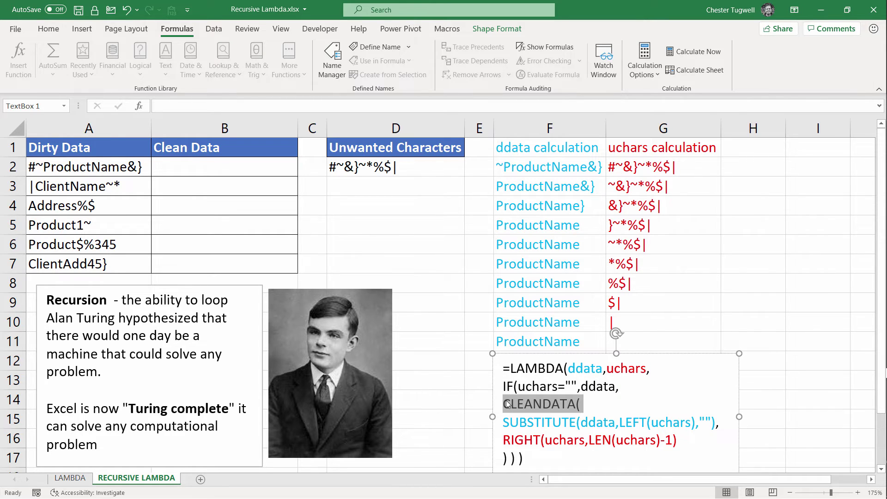
{"action": "left_click_drag", "start_coordinate": [503, 403], "coordinate": [574, 403]}
{"action": "left_click_drag", "start_coordinate": [526, 458], "coordinate": [503, 368]}
{"action": "key", "text": "ctrl+c"}
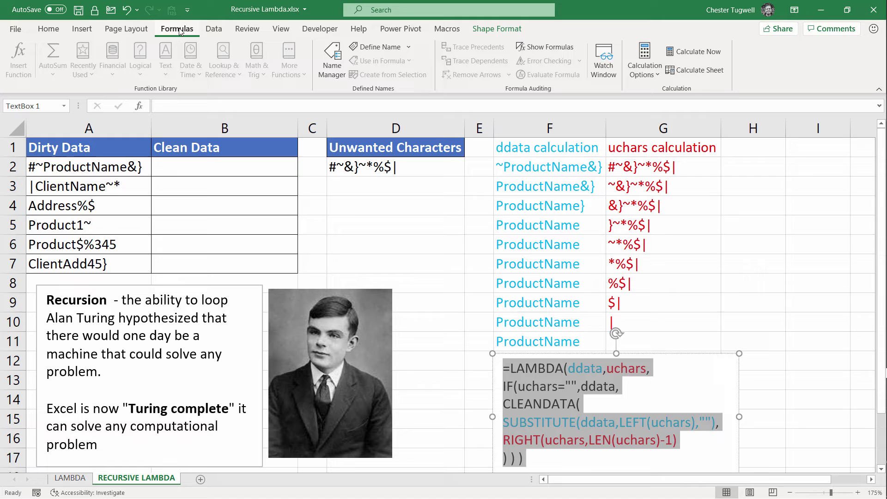
Create a new name CLEANDATA referring to the pasted recursive LAMBDA formula
{"action": "left_click", "coordinate": [332, 61]}
{"action": "left_click", "coordinate": [505, 175]}
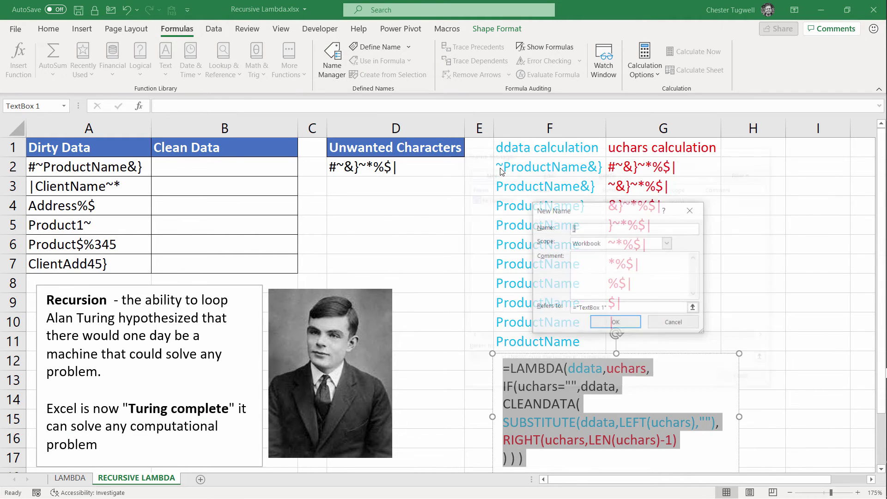
{"action": "type", "text": "clea"}
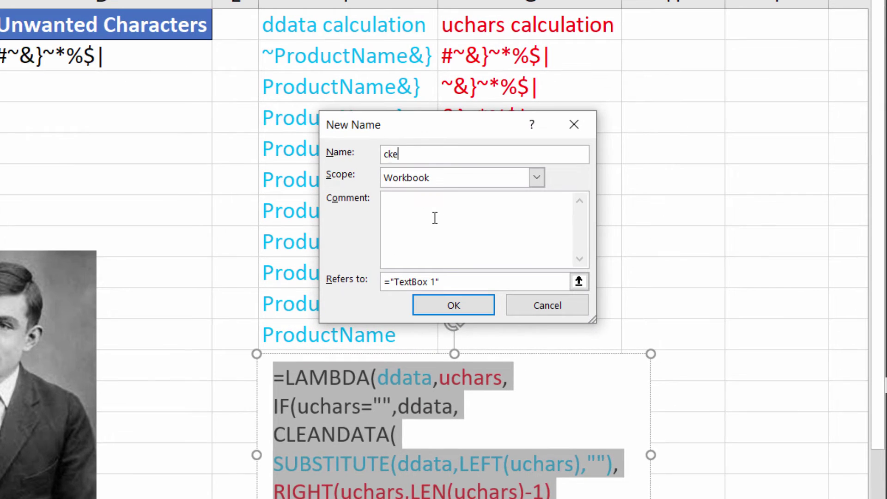
{"action": "key", "text": "BackSpace"}
{"action": "key", "text": "BackSpace"}
{"action": "key", "text": "BackSpace"}
{"action": "key", "text": "BackSpace"}
{"action": "type", "text": "CLEANDATA"}
{"action": "key", "text": "Tab"}
{"action": "key", "text": "Tab"}
{"action": "key", "text": "Tab"}
{"action": "key", "text": "ctrl+v"}
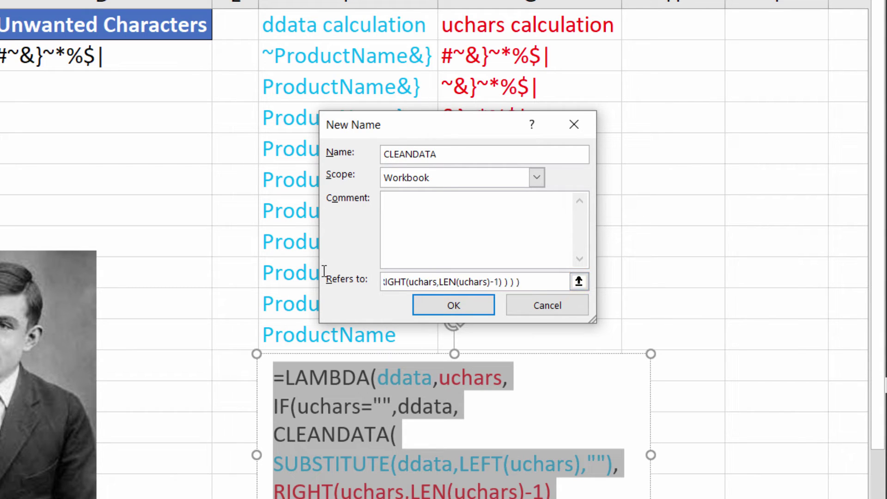
Comment it 'Clean unwanted characters from data using the given ddata and uchars' and save
{"action": "left_click", "coordinate": [400, 203]}
{"action": "type", "text": "Clean n"}
{"action": "key", "text": "BackSpace"}
{"action": "type", "text": "unwanted characters from data"}
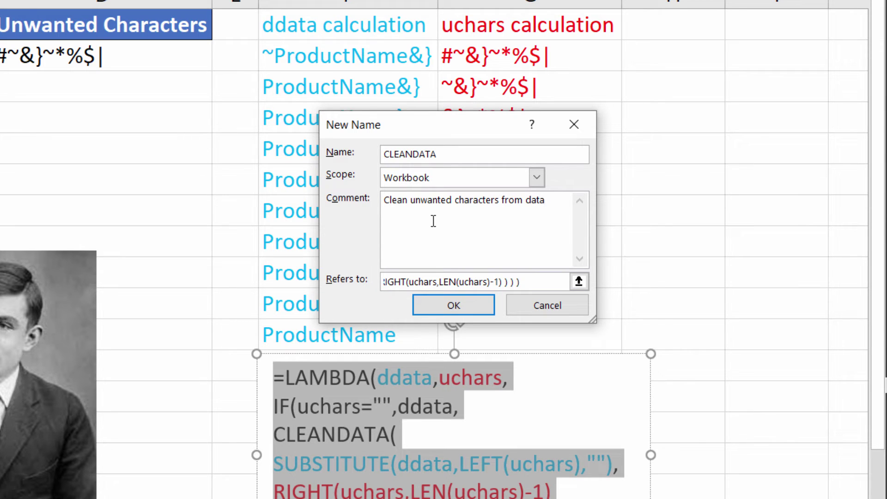
{"action": "type", "text": " using the given ddata and i"}
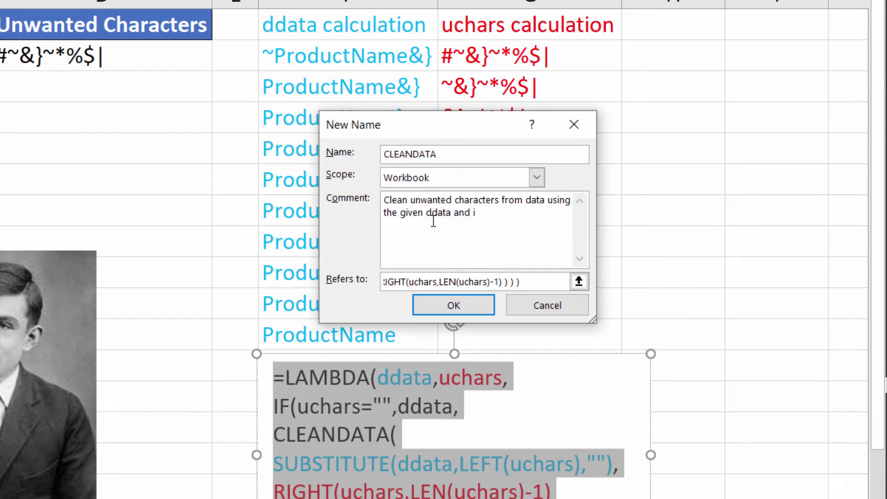
{"action": "type", "text": "uchars"}
{"action": "left_click", "coordinate": [457, 305]}
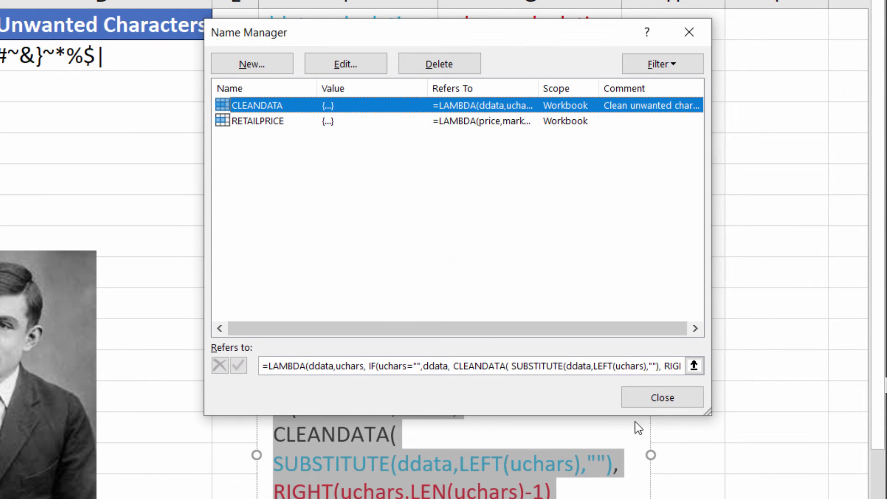
{"action": "left_click", "coordinate": [645, 400]}
Re-enter =CLEANDATA(A2,$D$2) in B2 and fill it down to B7
{"action": "left_click", "coordinate": [109, 145]}
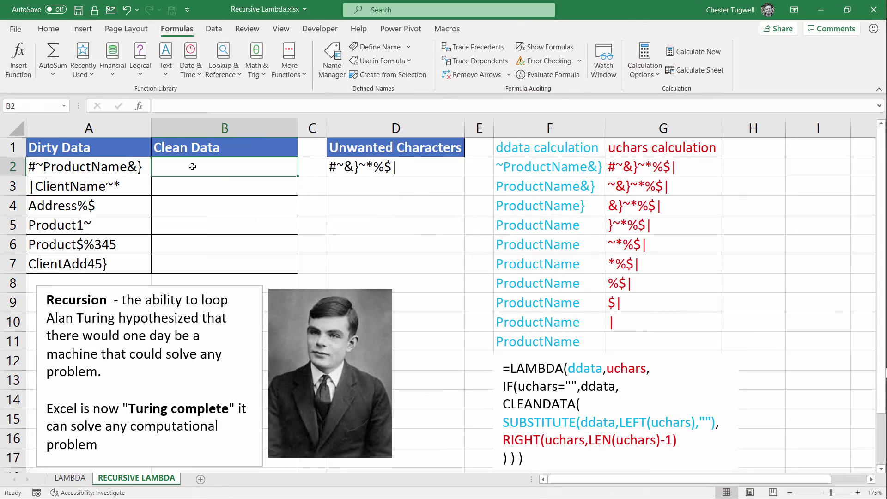
{"action": "type", "text": "=c"}
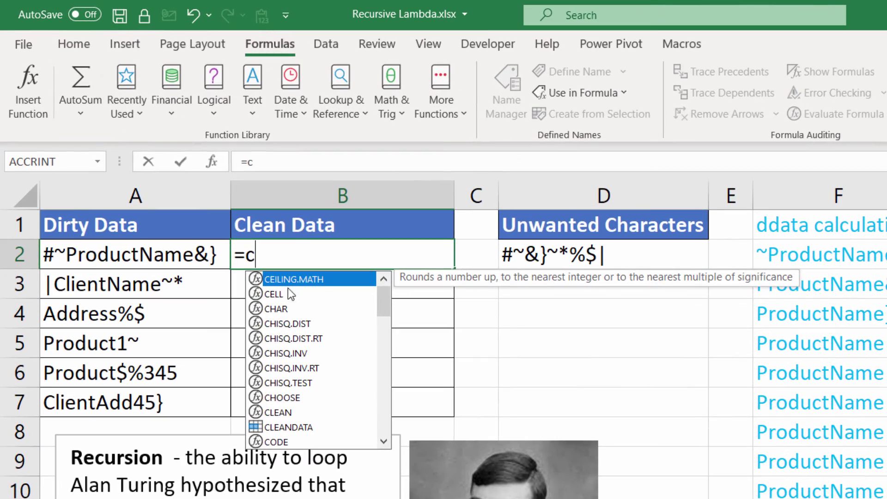
{"action": "double_click", "coordinate": [275, 423]}
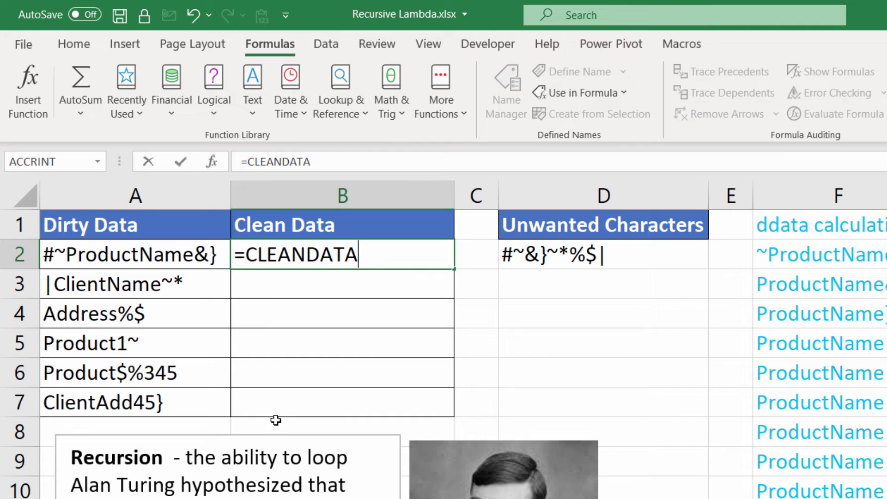
{"action": "type", "text": "("}
{"action": "left_click", "coordinate": [175, 251]}
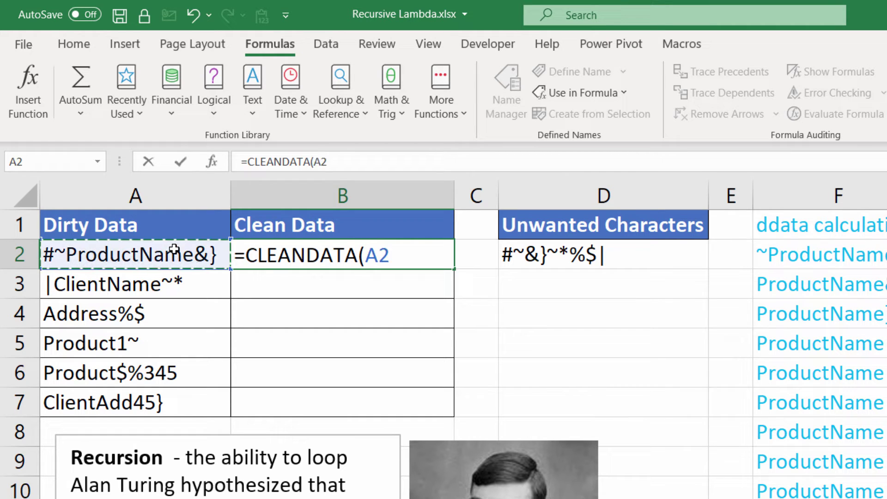
{"action": "type", "text": ","}
{"action": "left_click", "coordinate": [565, 254]}
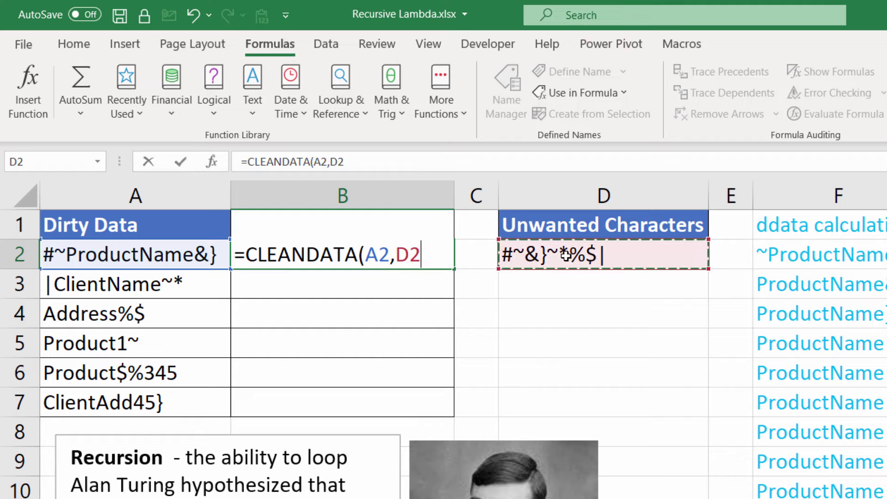
{"action": "key", "text": "F4"}
{"action": "type", "text": ")"}
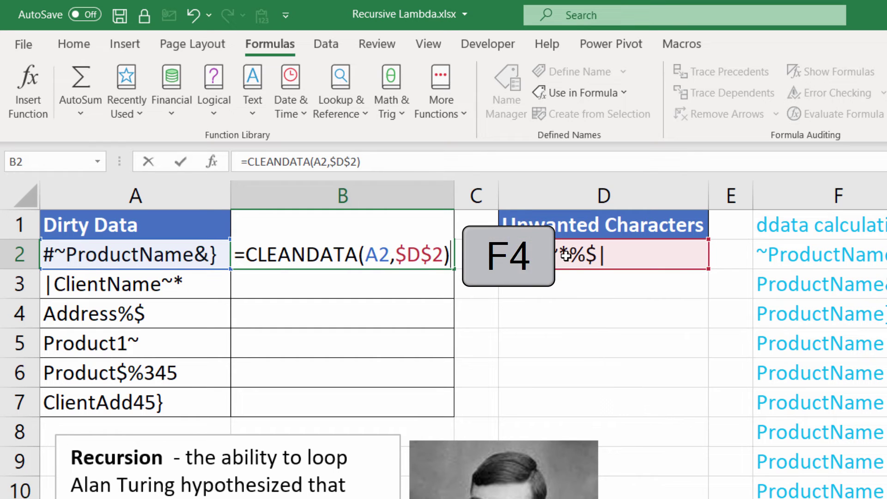
{"action": "key", "text": "Return"}
{"action": "left_click", "coordinate": [450, 259]}
{"action": "left_click_drag", "start_coordinate": [453, 269], "coordinate": [437, 401]}
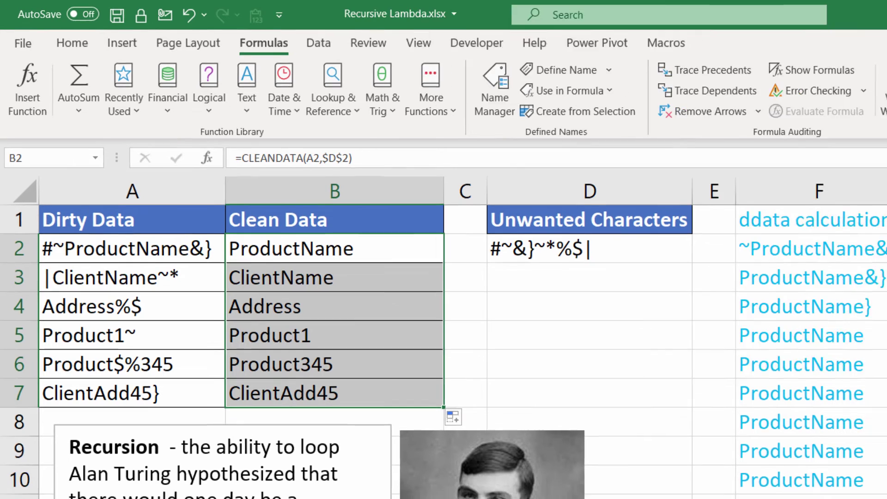
Show the VBA editor beside Excel and match the LAMBDA's uchars="" test to the Do Until condition
{"action": "key", "text": "alt+F11"}
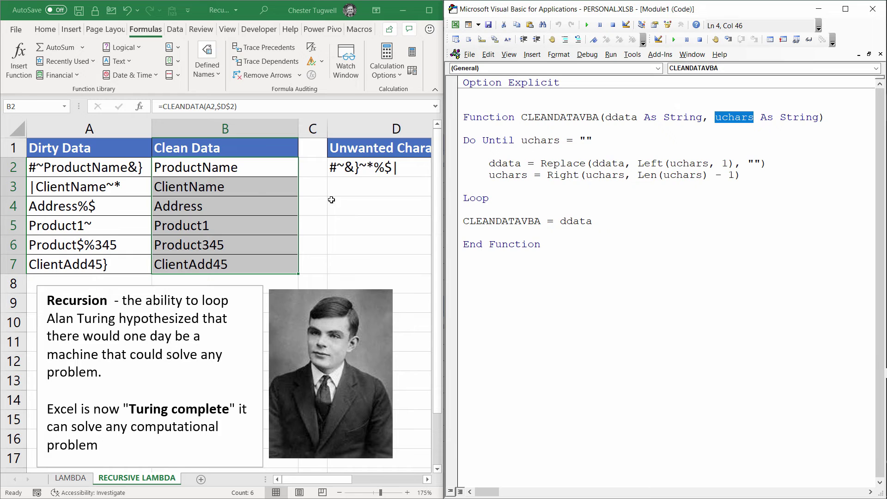
{"action": "left_click_drag", "start_coordinate": [327, 481], "coordinate": [394, 481]}
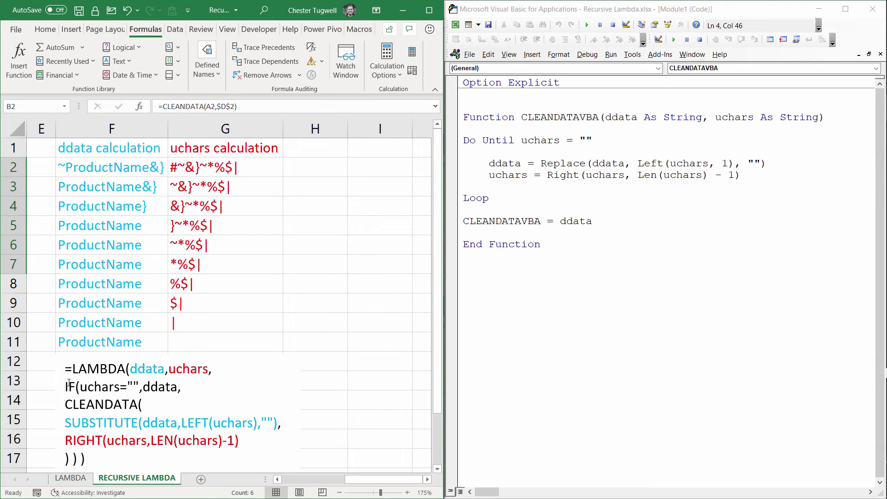
{"action": "left_click_drag", "start_coordinate": [80, 388], "coordinate": [137, 386]}
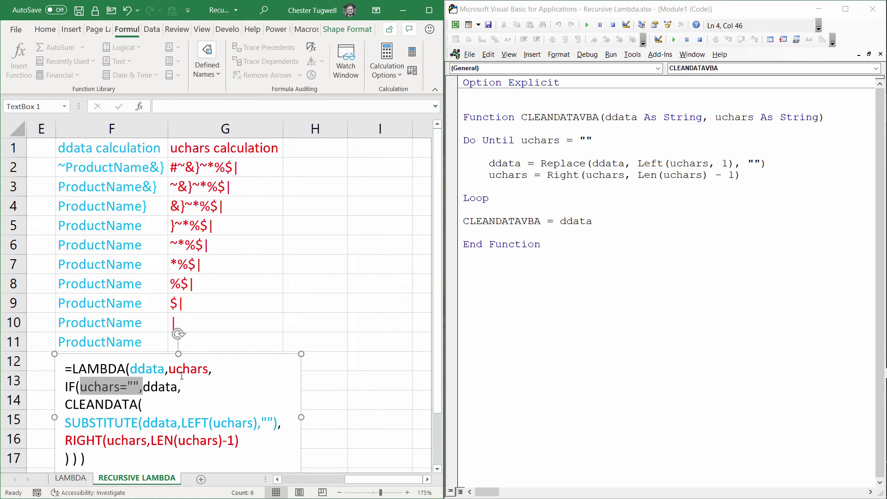
{"action": "left_click_drag", "start_coordinate": [463, 139], "coordinate": [596, 139]}
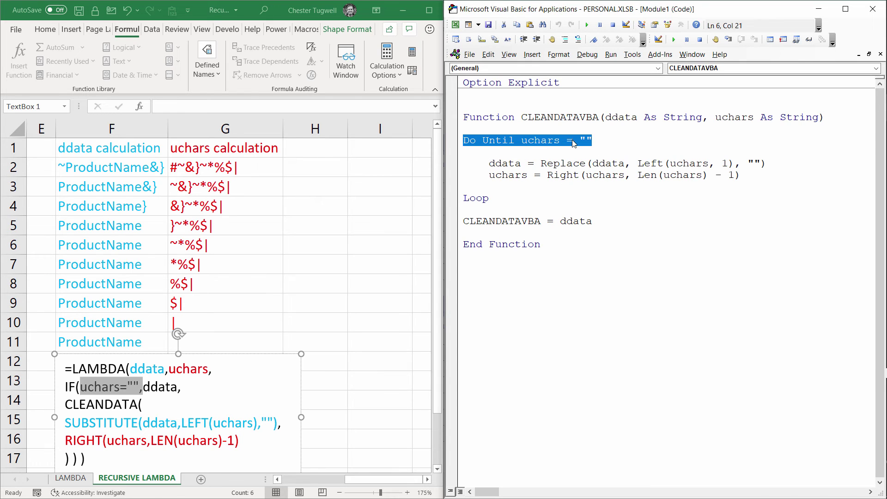
Highlight the Replace and Right lines and CLEANDATAVBA's return, matching it to the LAMBDA's final ddata
{"action": "left_click", "coordinate": [514, 176]}
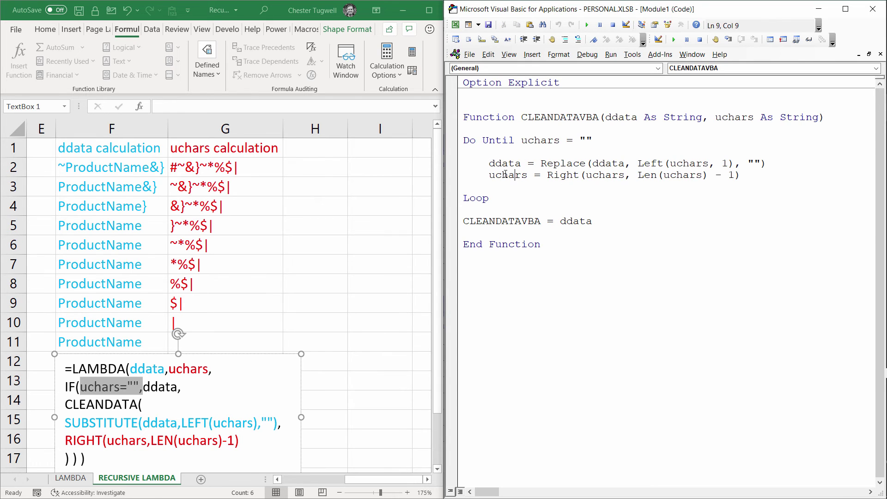
{"action": "left_click_drag", "start_coordinate": [489, 161], "coordinate": [767, 160]}
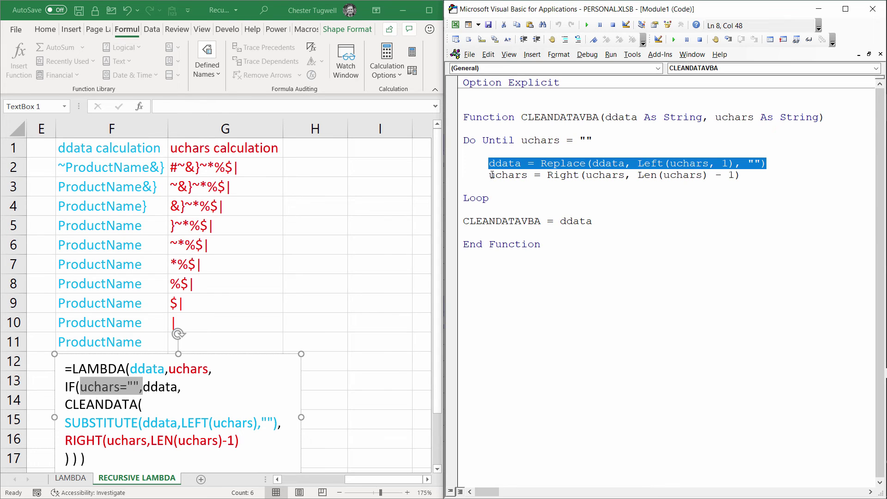
{"action": "left_click_drag", "start_coordinate": [491, 175], "coordinate": [749, 174]}
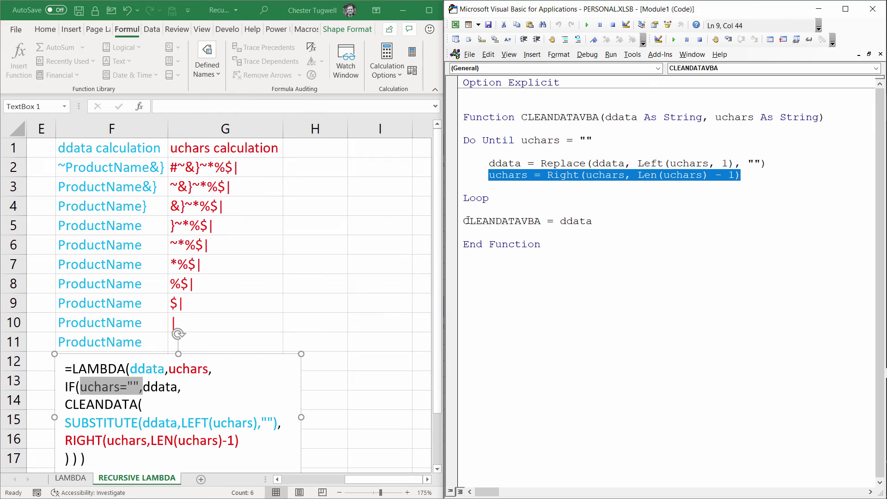
{"action": "left_click_drag", "start_coordinate": [464, 221], "coordinate": [540, 220]}
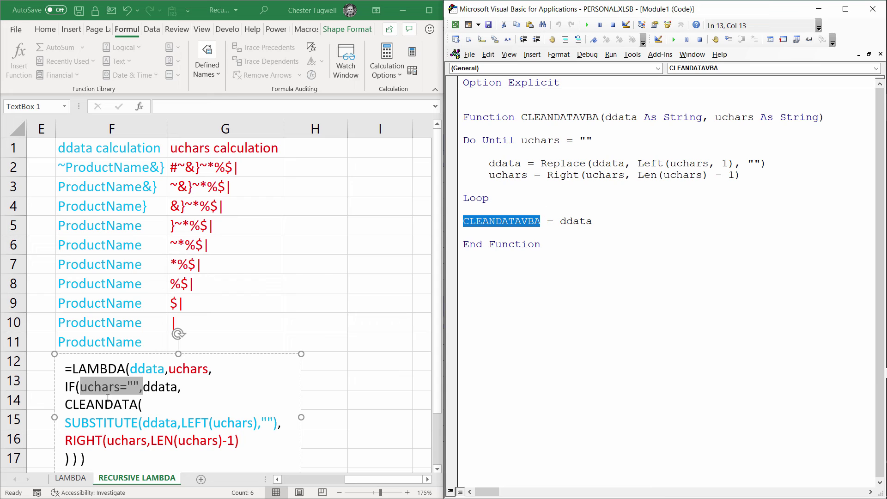
{"action": "left_click", "coordinate": [141, 388]}
{"action": "left_click_drag", "start_coordinate": [143, 388], "coordinate": [176, 392]}
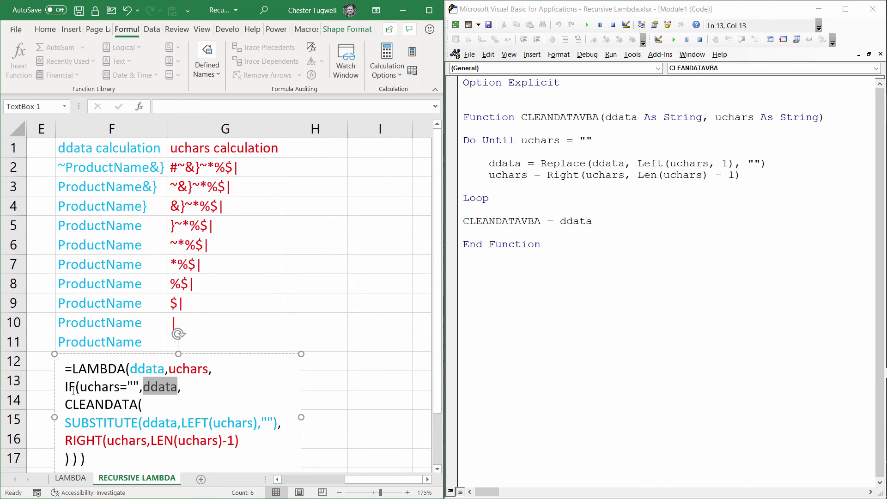
Close the VBA editor and enter =CLEANDATAVBA(A2,$D$2) in B2
{"action": "left_click", "coordinate": [872, 9]}
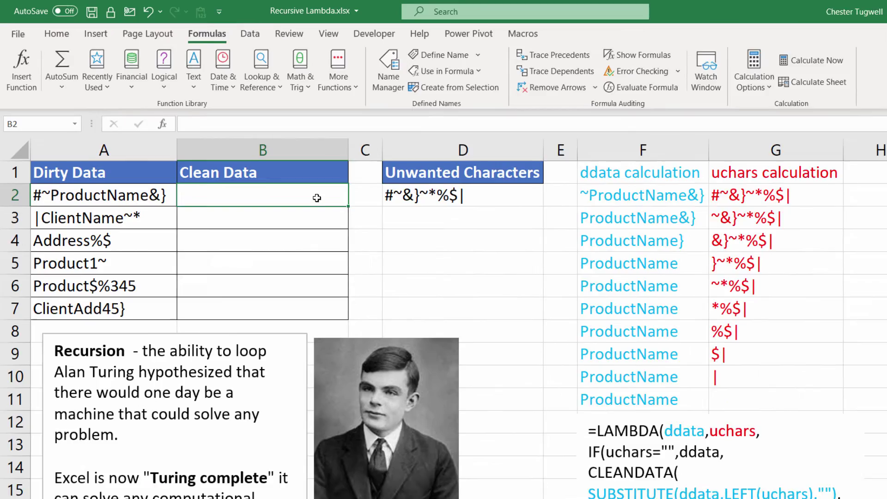
{"action": "type", "text": "=cl"}
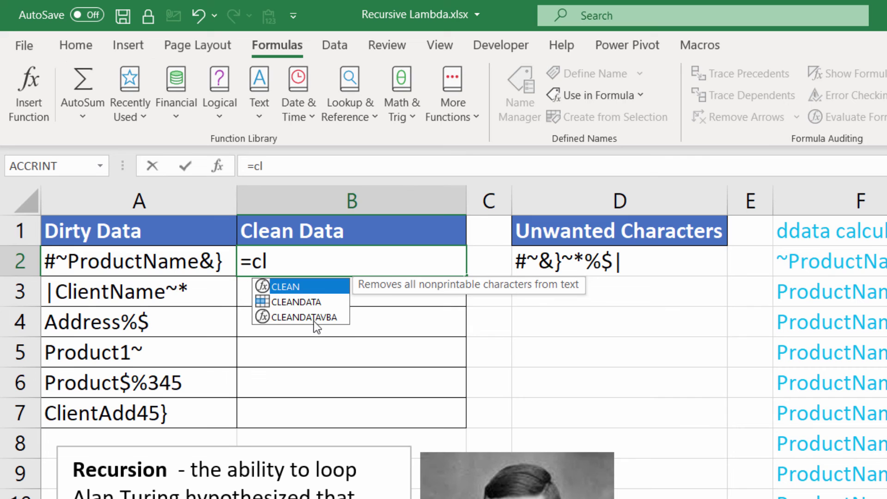
{"action": "left_click", "coordinate": [291, 295]}
{"action": "double_click", "coordinate": [314, 318]}
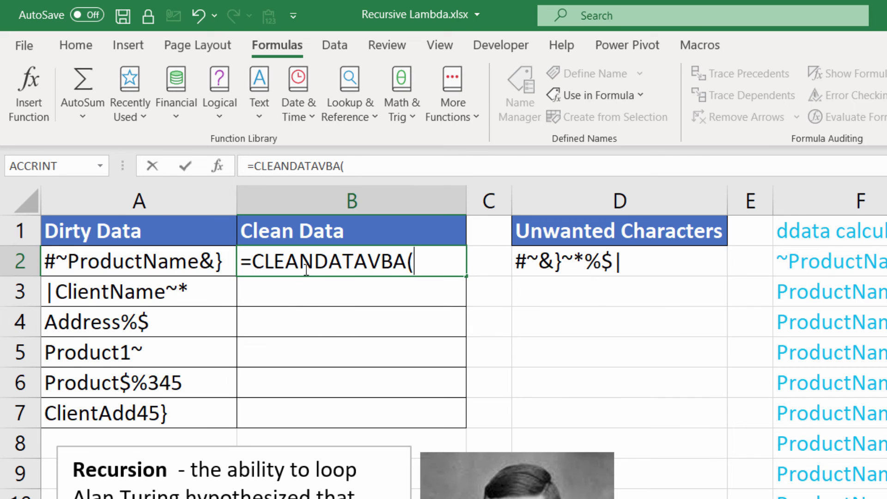
{"action": "left_click", "coordinate": [186, 263]}
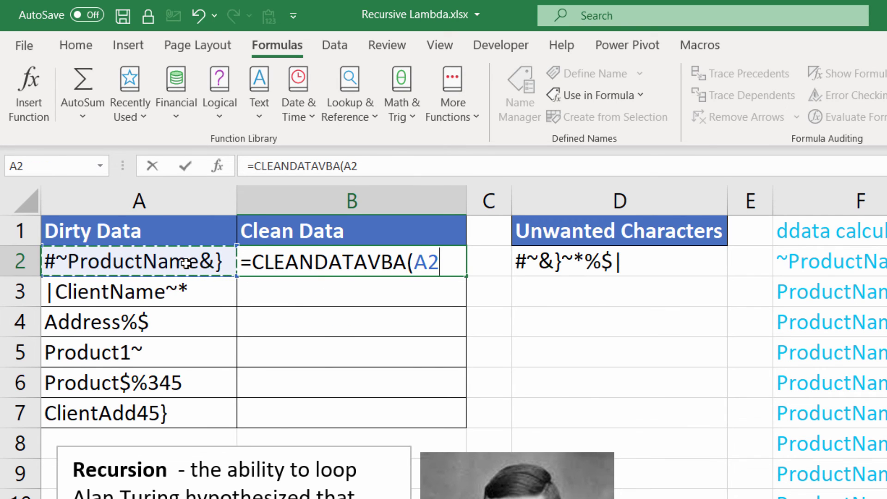
{"action": "type", "text": ","}
{"action": "left_click", "coordinate": [651, 257]}
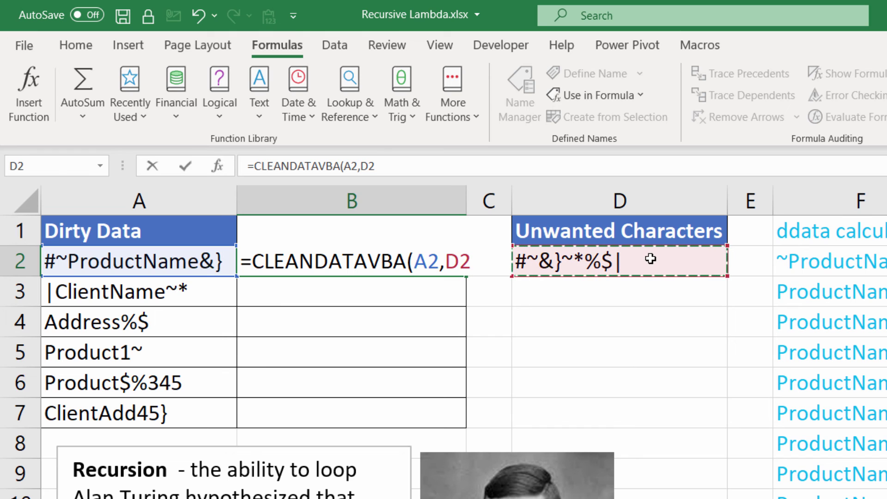
{"action": "key", "text": "F4"}
{"action": "type", "text": ")"}
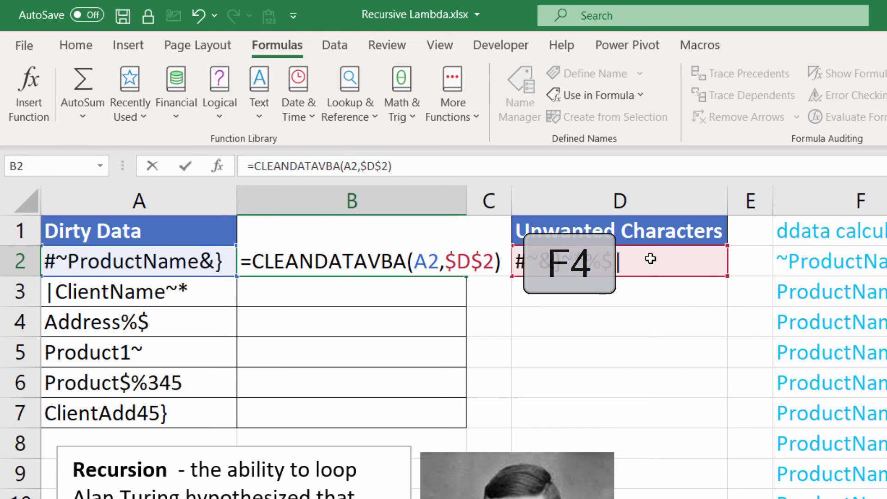
{"action": "key", "text": "Return"}
Copy B2's formula down to B7 and append 123456789 to the unwanted characters in D2
{"action": "left_click", "coordinate": [430, 263]}
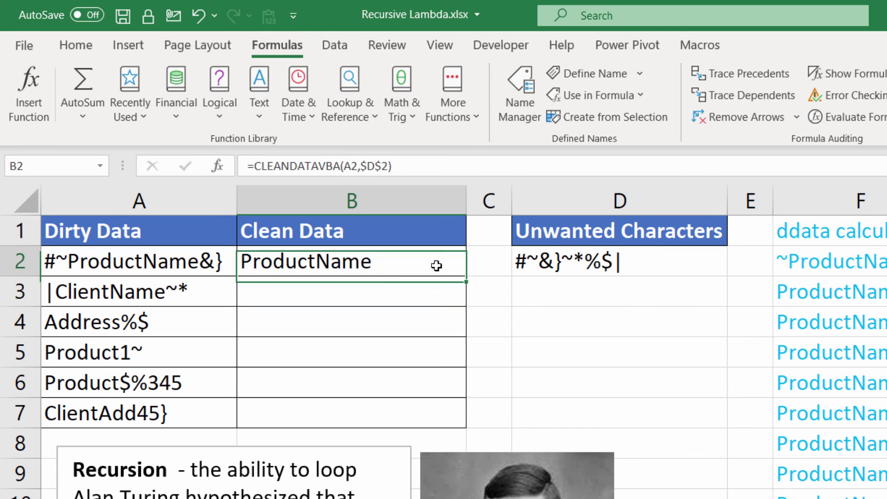
{"action": "double_click", "coordinate": [466, 275]}
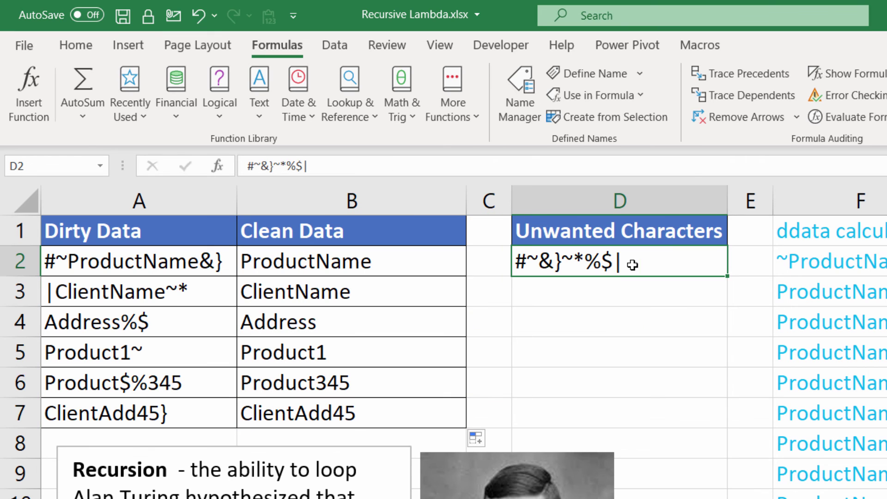
{"action": "double_click", "coordinate": [642, 263]}
{"action": "type", "text": "123"}
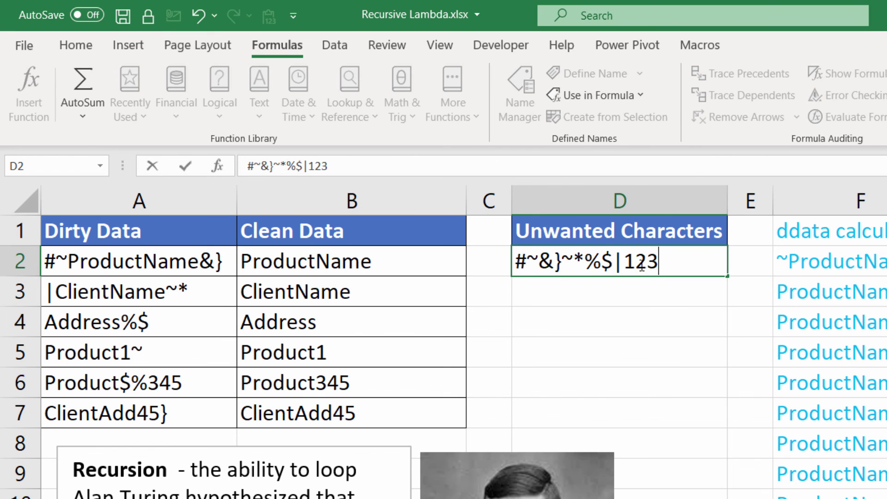
{"action": "type", "text": "456789"}
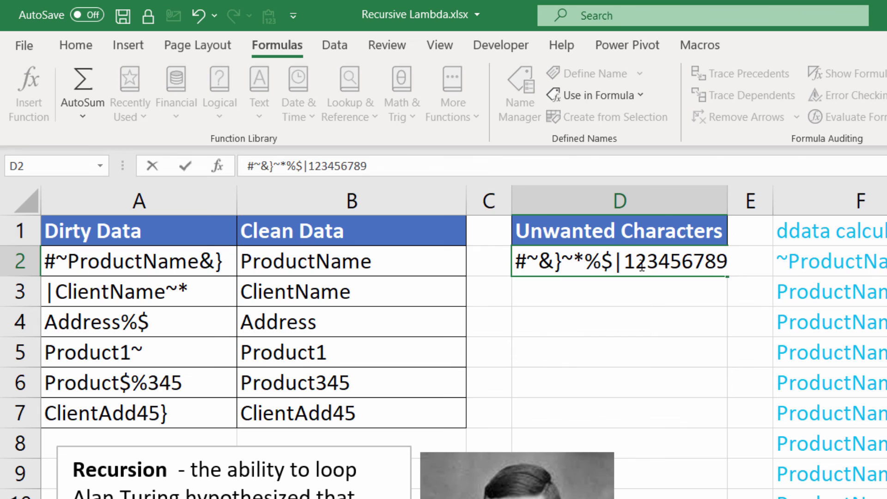
Confirm D2 ending in 123456789 so Clean Data shows Product, Product and ClientAdd without digits
{"action": "key", "text": "Return"}
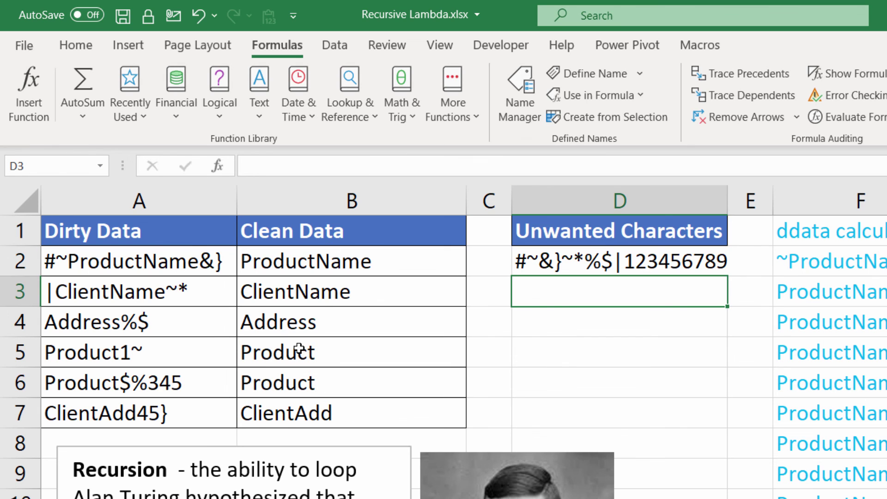